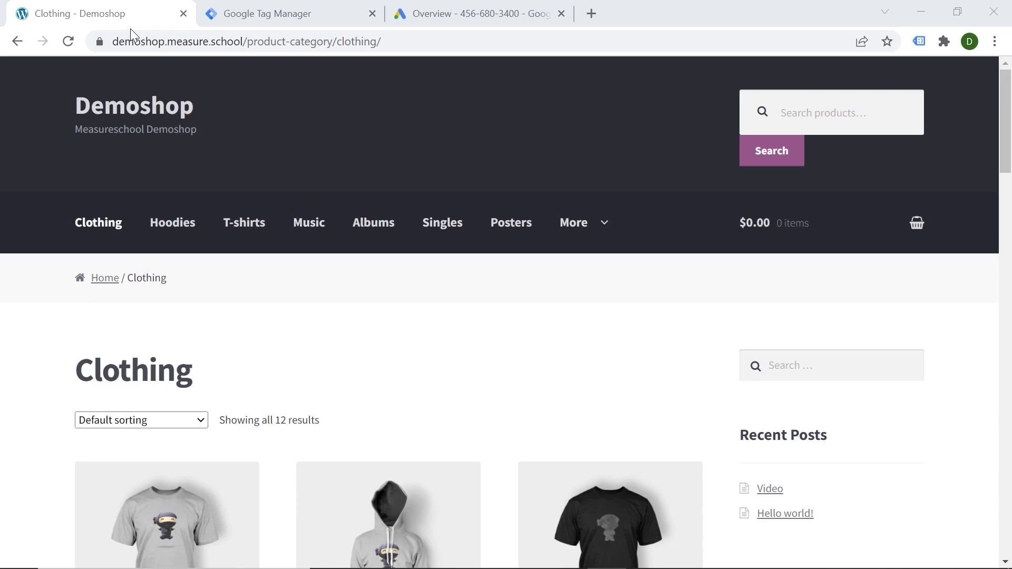
- Return to Demoshop and put the $18 Happy Ninja T-shirt in the cart
left_click(233, 19)
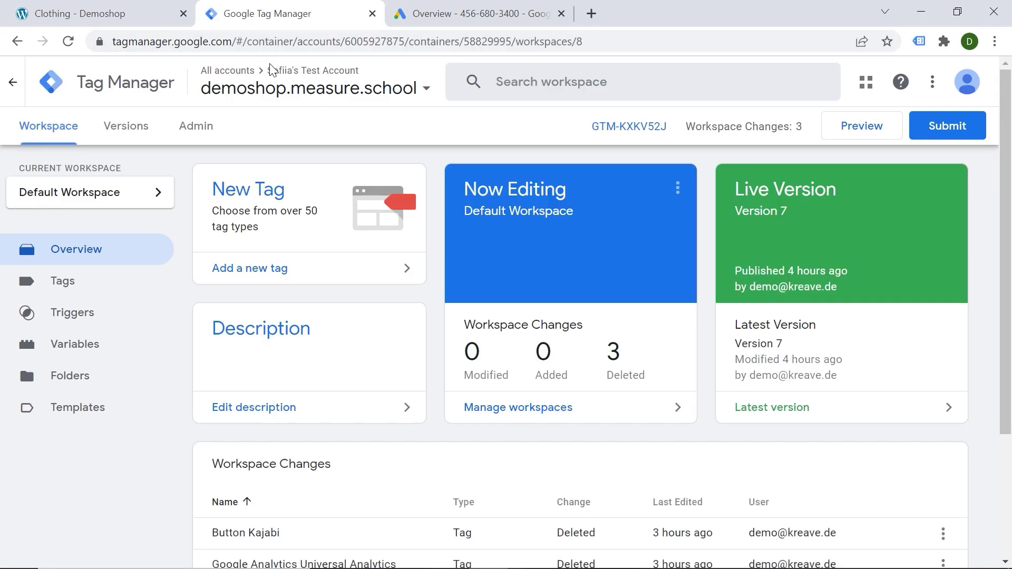
left_click(447, 26)
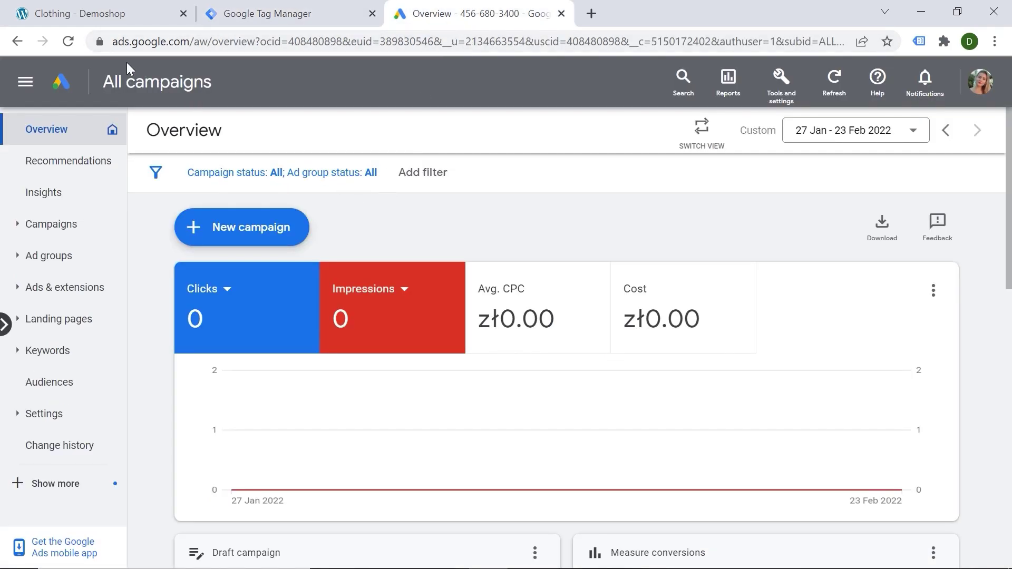
left_click(105, 20)
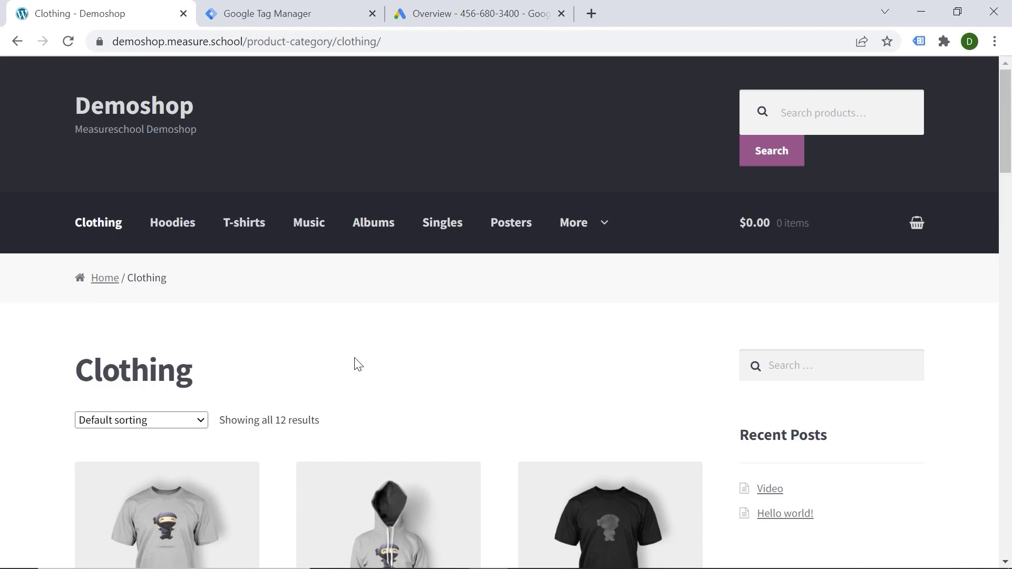
scroll(348, 349, "down", 1)
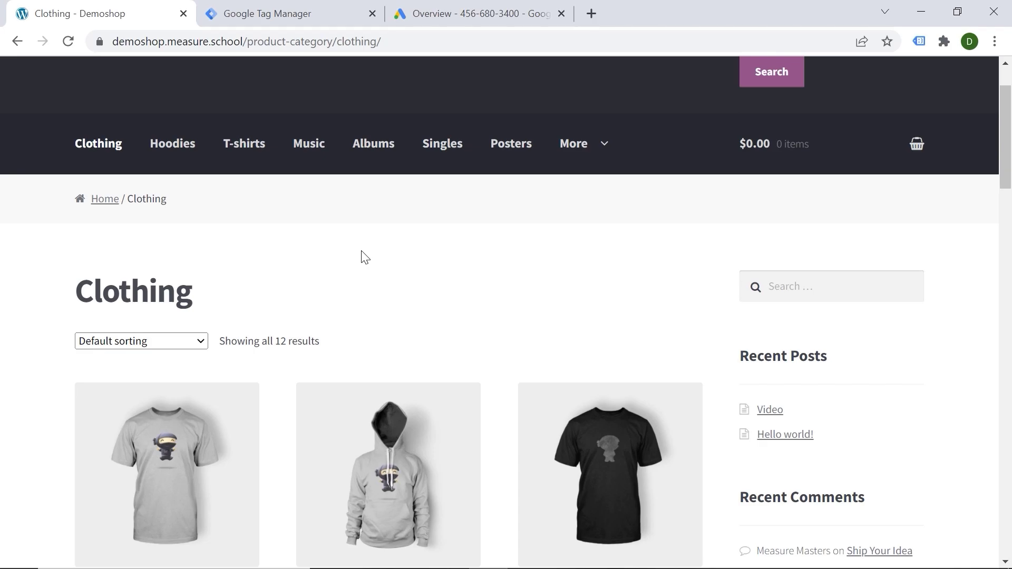
scroll(361, 257, "down", 2)
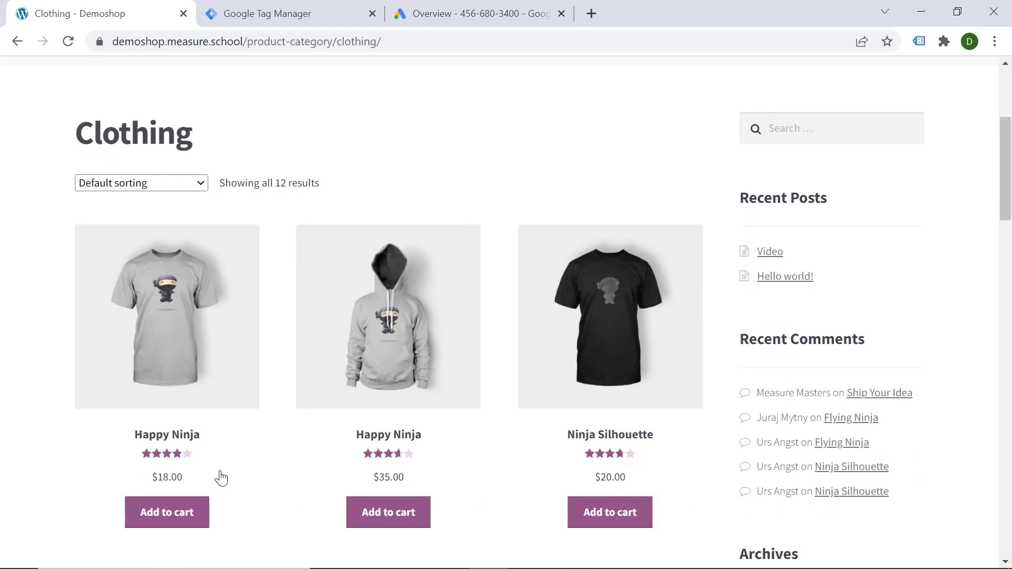
left_click(180, 521)
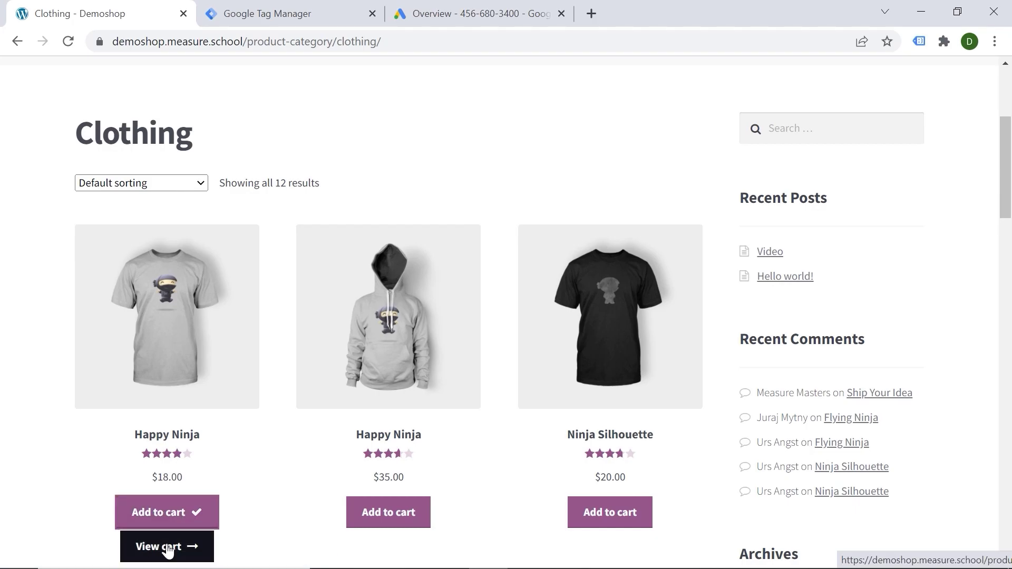
left_click(165, 547)
scroll(712, 248, "down", 3)
scroll(711, 255, "down", 2)
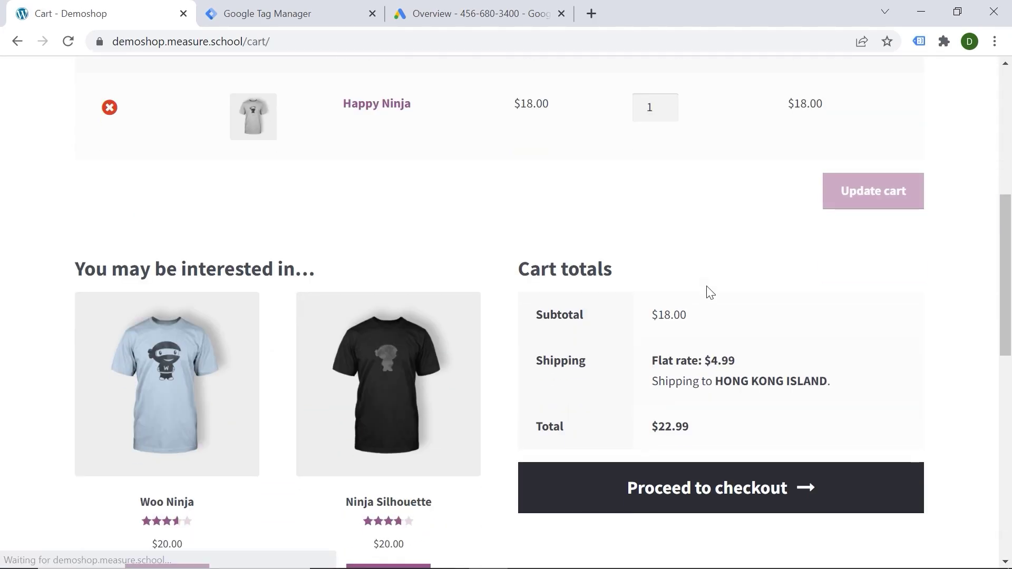
scroll(707, 292, "down", 2)
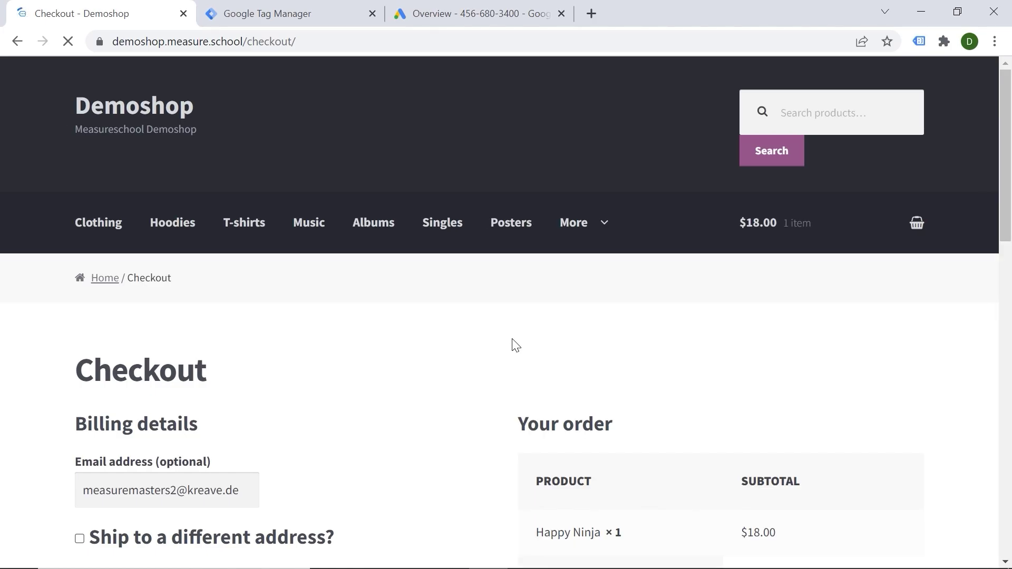
scroll(514, 345, "down", 3)
scroll(592, 472, "down", 3)
- Place the order and highlight 'order-received' in the confirmation address for order 3953
left_click(594, 478)
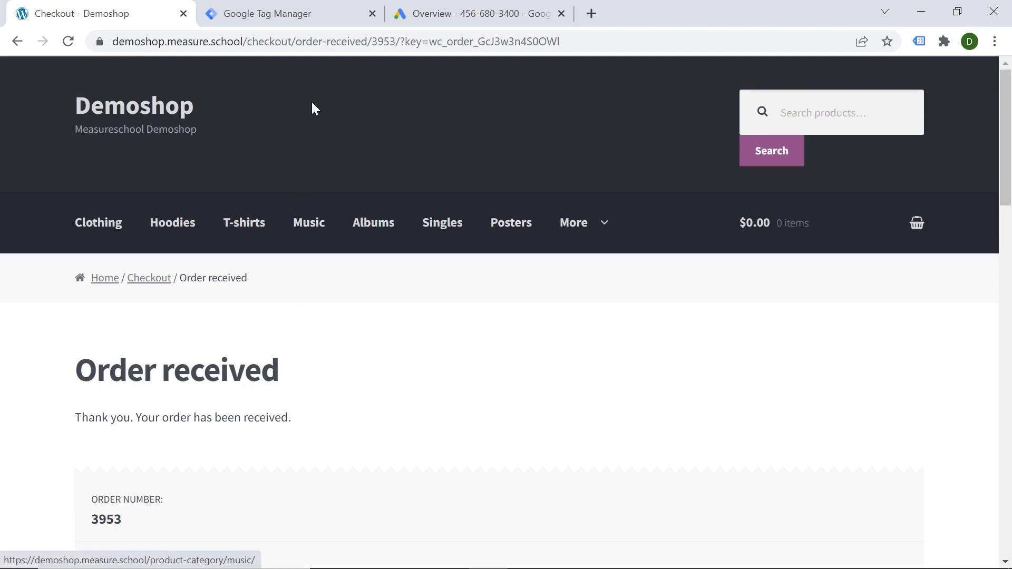
left_click(296, 44)
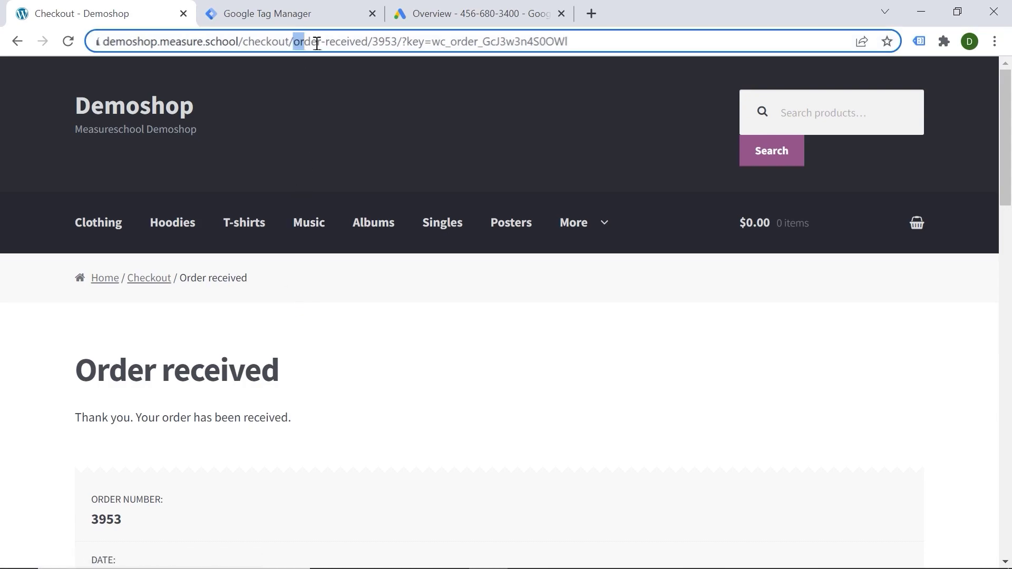
left_click_drag(319, 42, 371, 48)
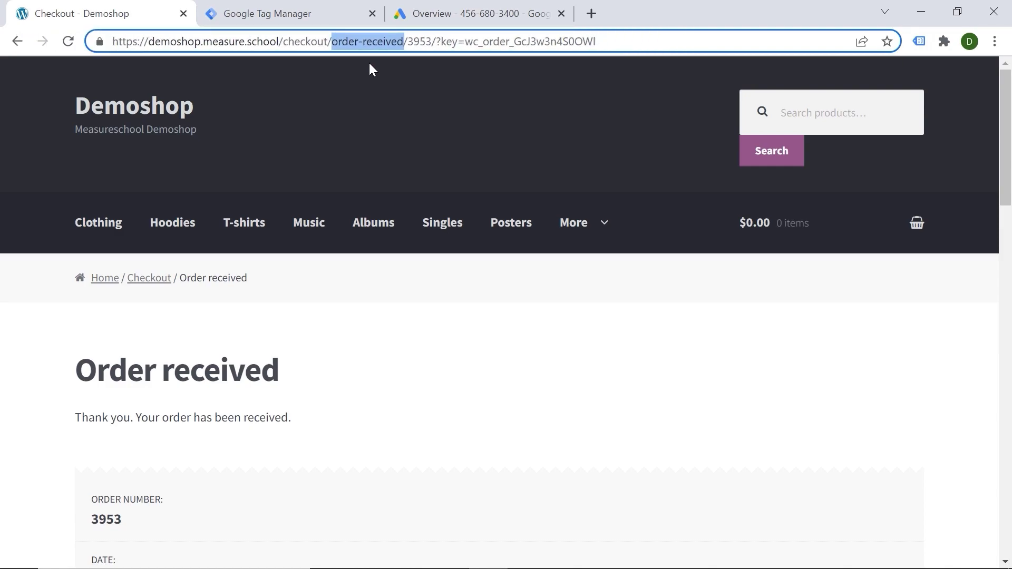
- Reach the Google Ads Conversions page via Tools and settings > Measurement
left_click(468, 14)
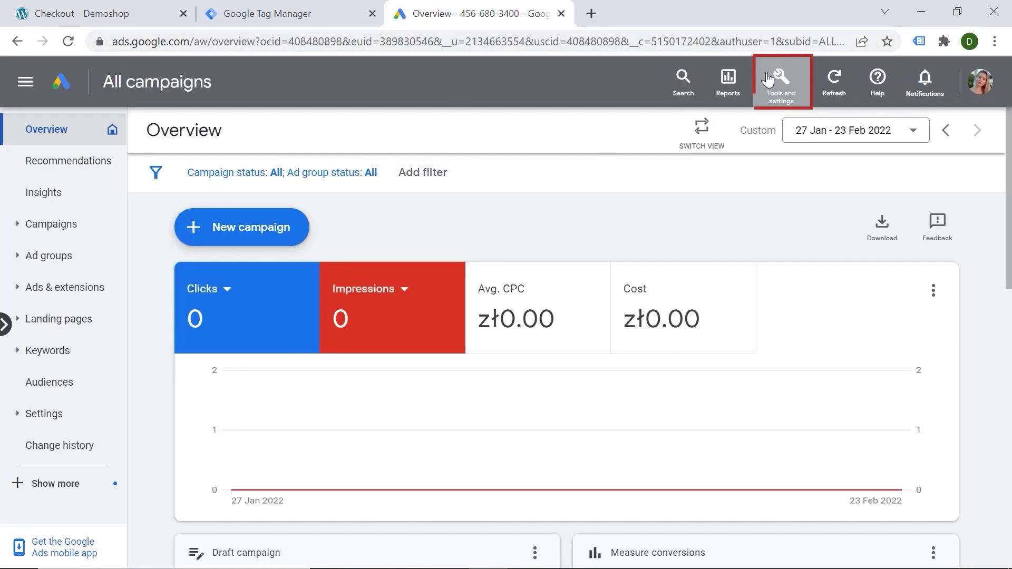
left_click(782, 85)
left_click(743, 209)
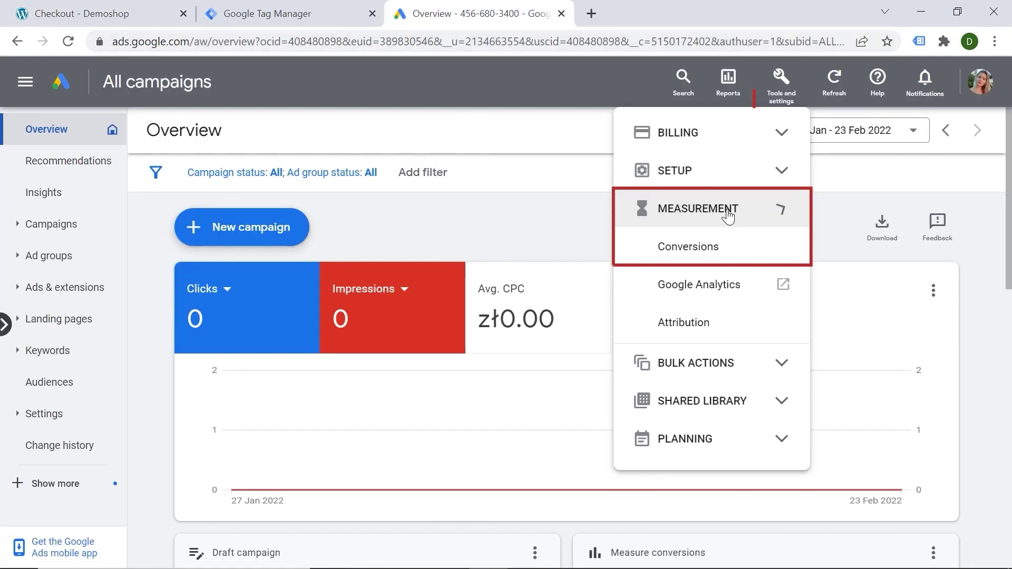
left_click(701, 244)
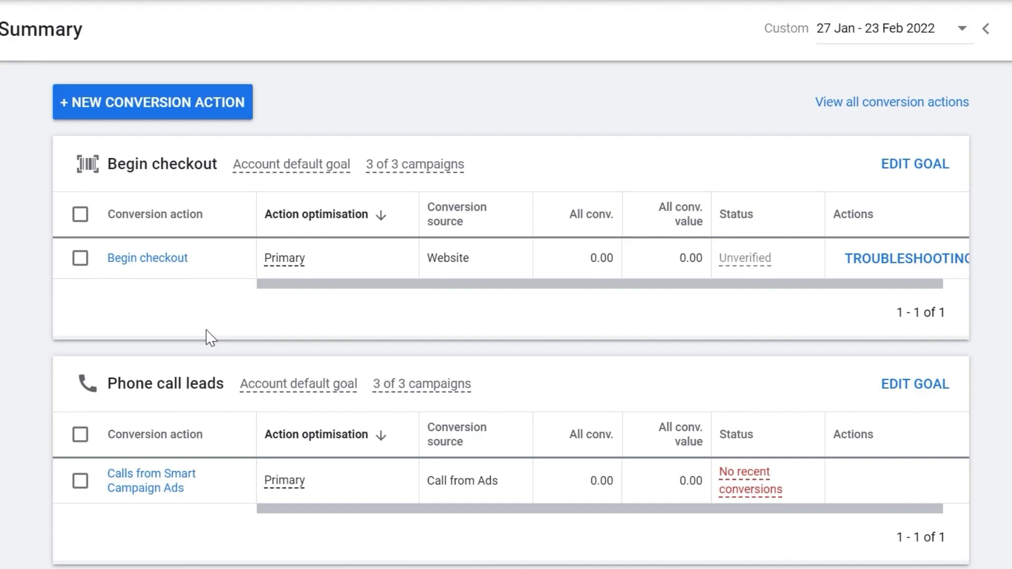
- Start a Website conversion action, category Purchase, named 'Purchase Order-Received', with no conversion value
left_click(127, 113)
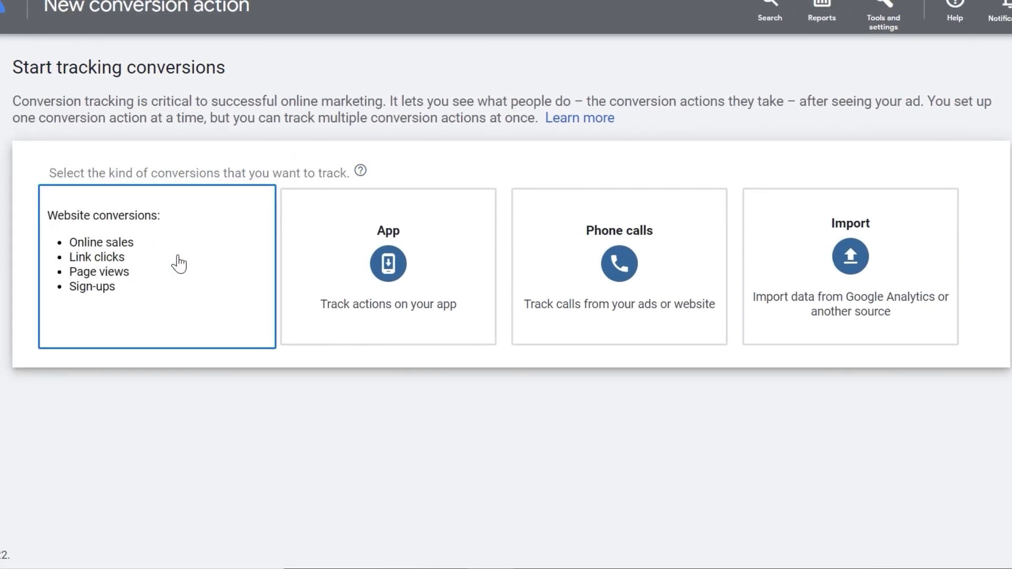
left_click(175, 273)
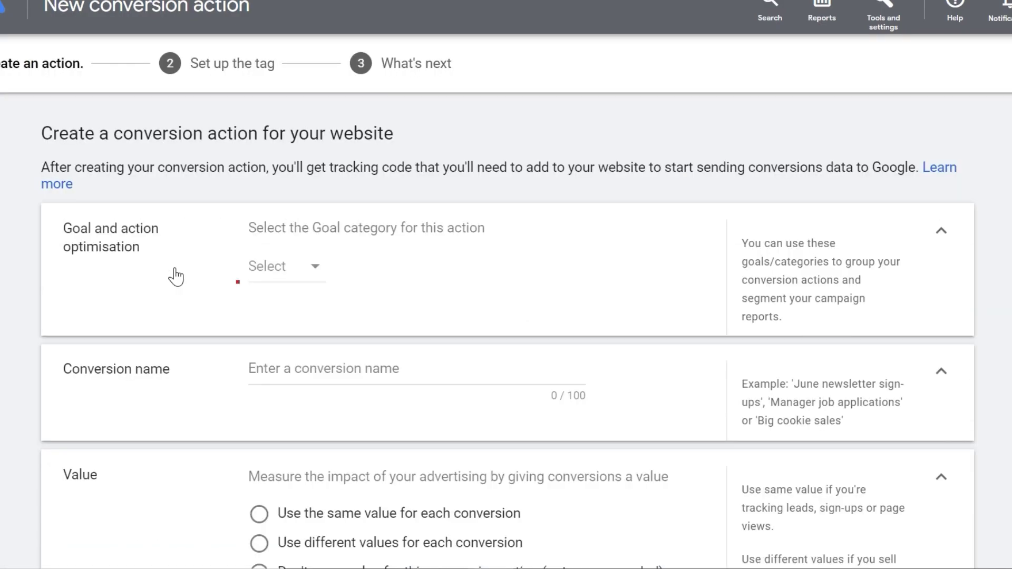
left_click(287, 272)
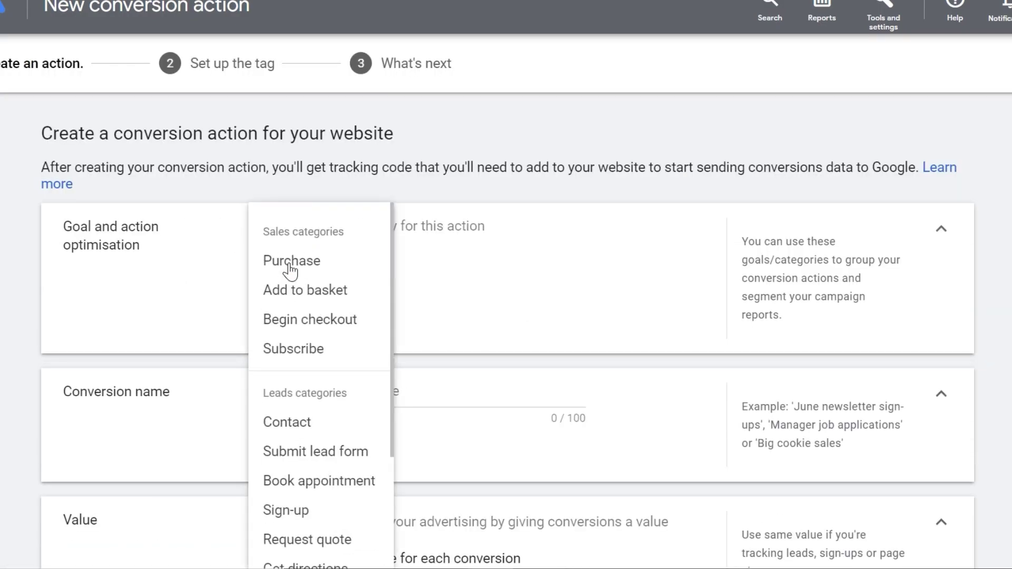
left_click(290, 263)
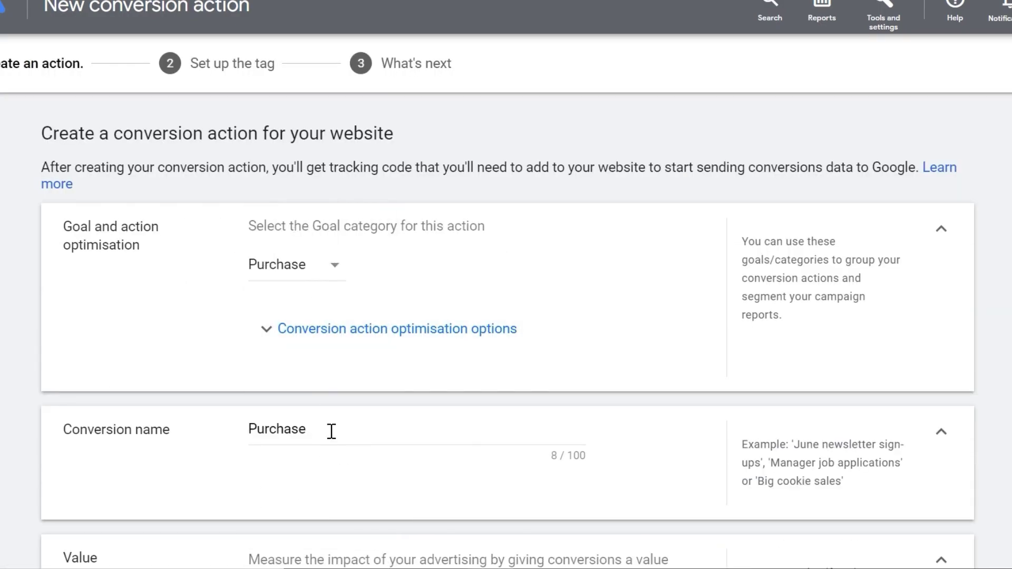
left_click(331, 431)
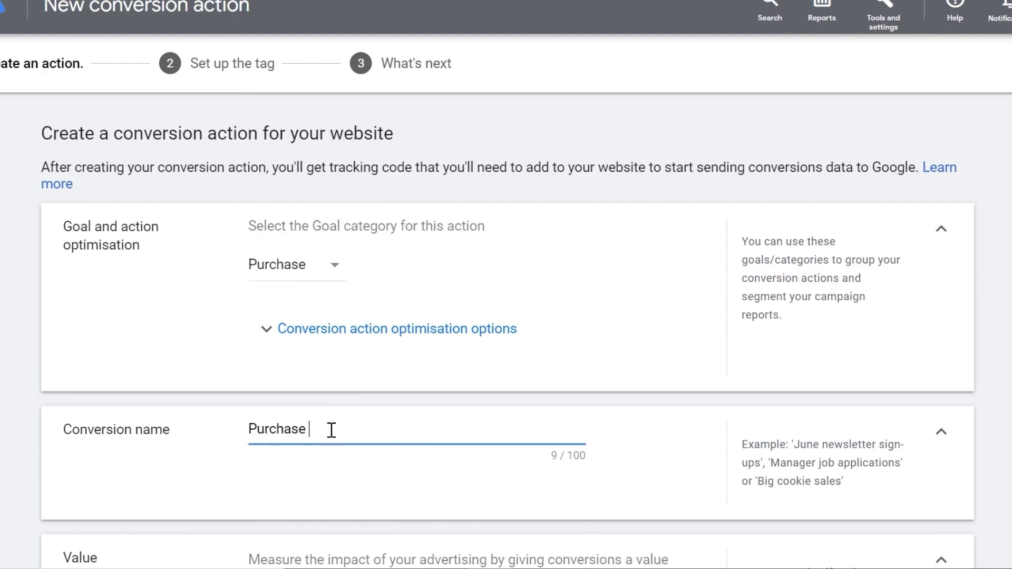
type("Order")
type("-Received")
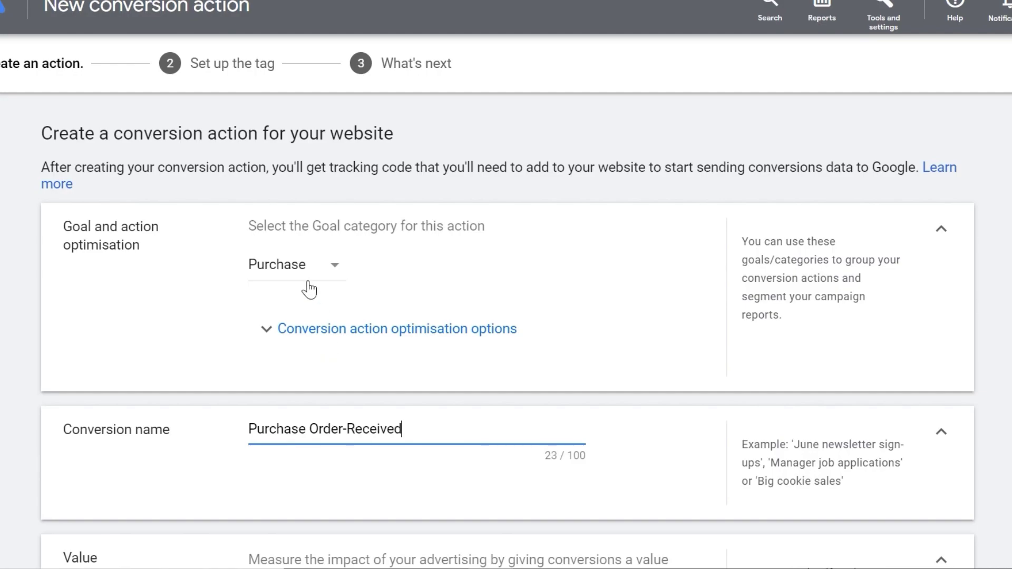
scroll(253, 227, "down", 2)
scroll(282, 323, "down", 2)
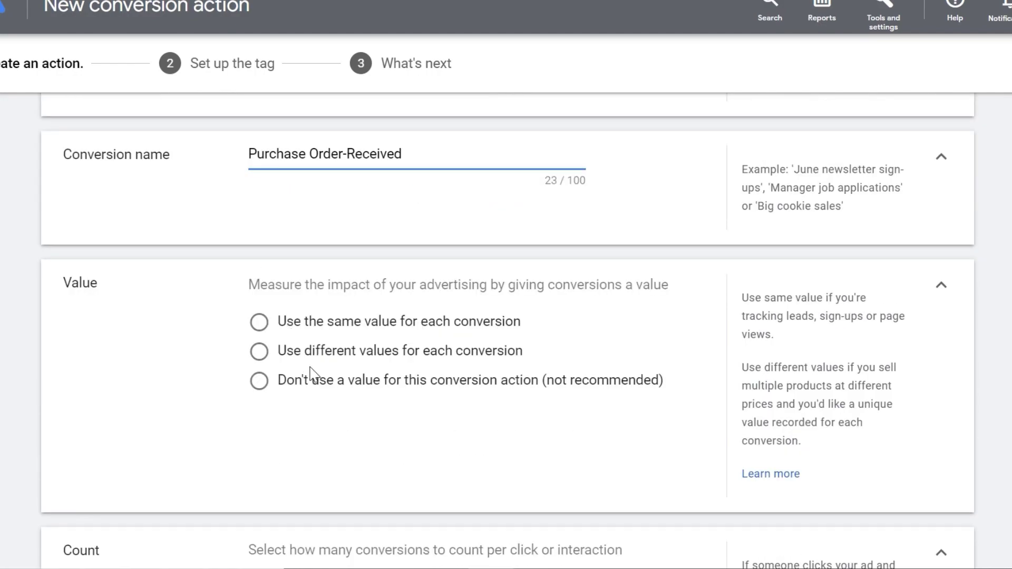
left_click(290, 388)
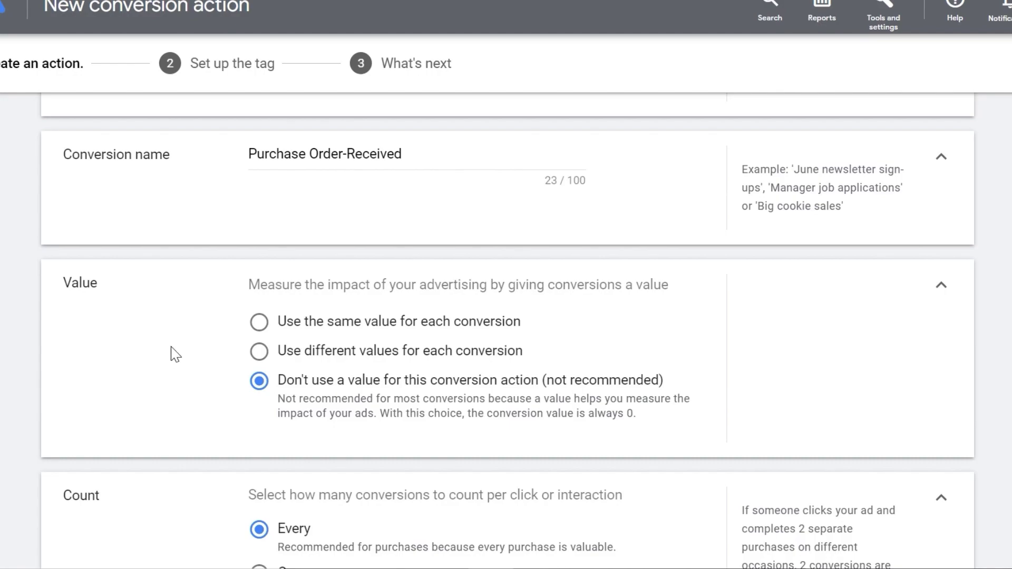
scroll(169, 352, "down", 2)
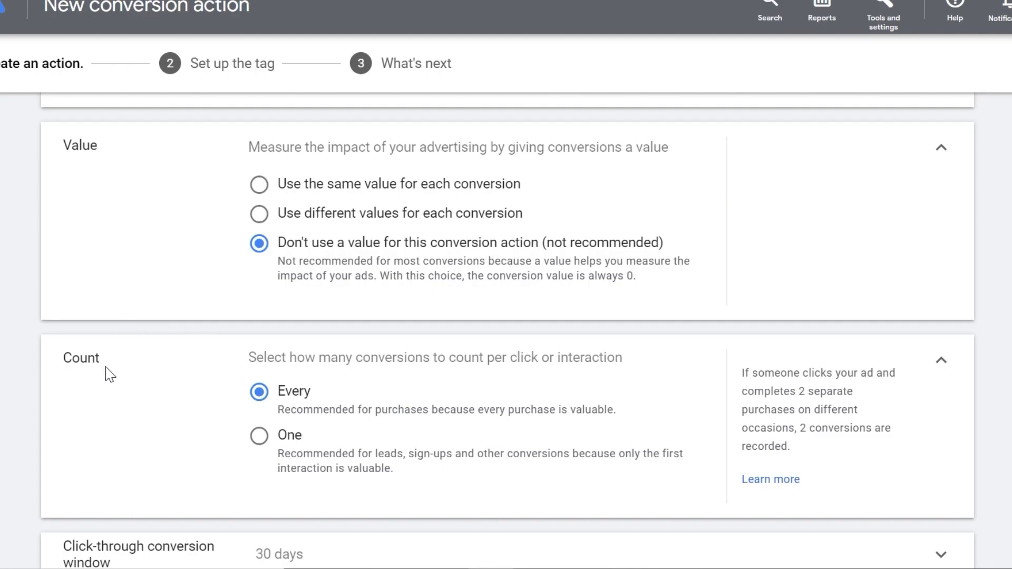
scroll(74, 340, "down", 2)
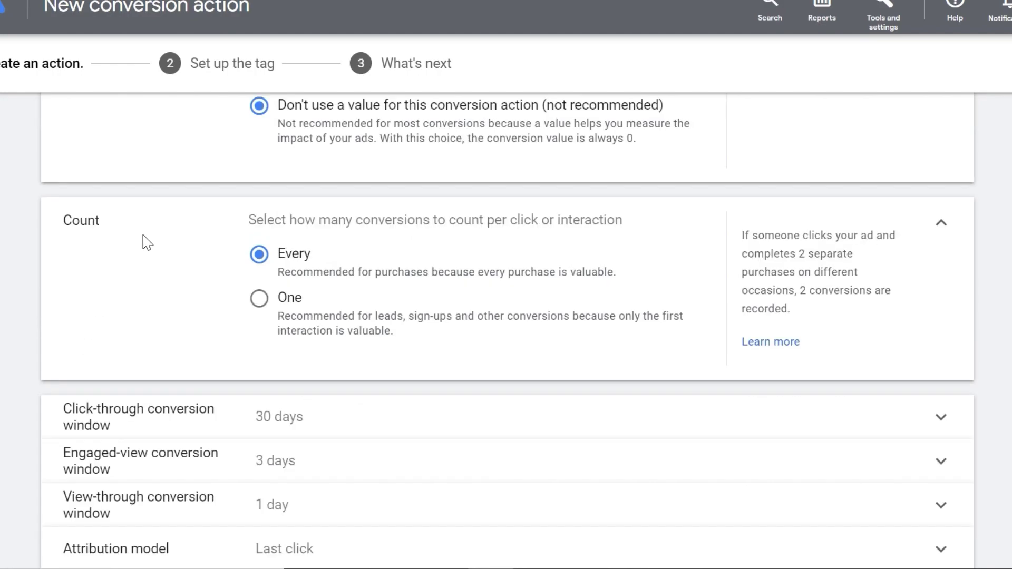
- Review the 30-day, 3-day and 1-day conversion windows and keep Last click attribution
left_click(390, 429)
scroll(402, 398, "down", 2)
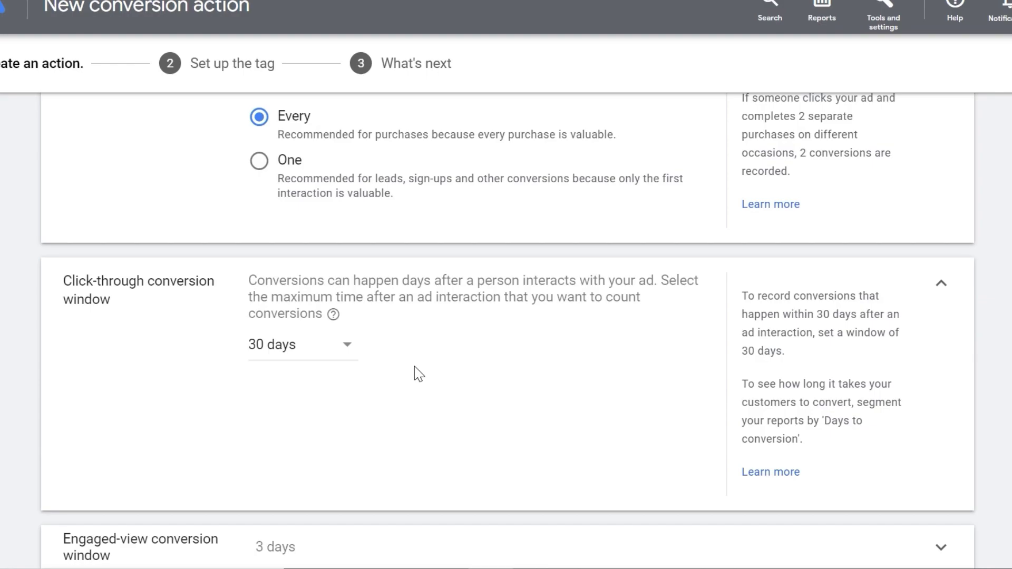
scroll(418, 375, "down", 2)
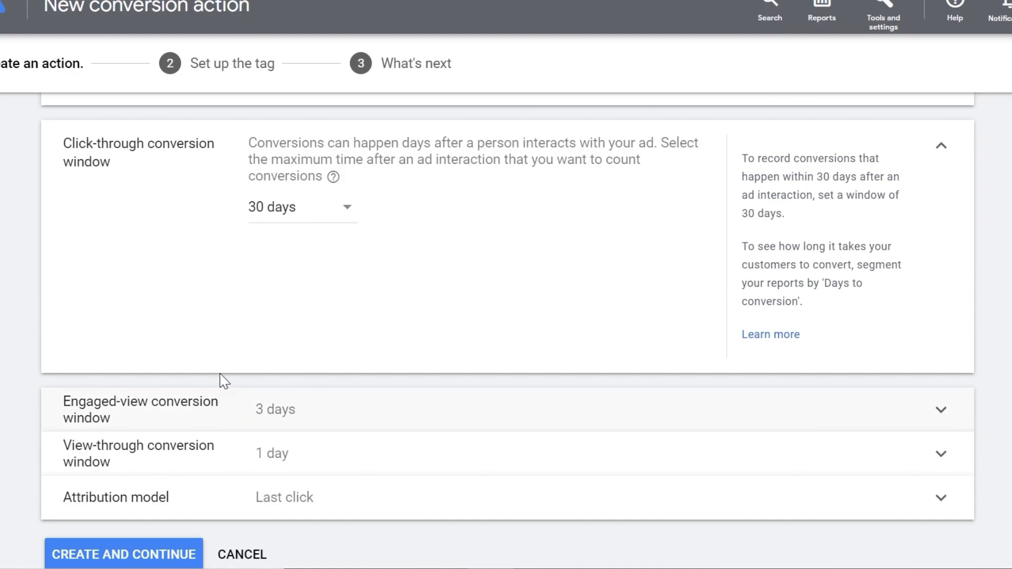
left_click(396, 414)
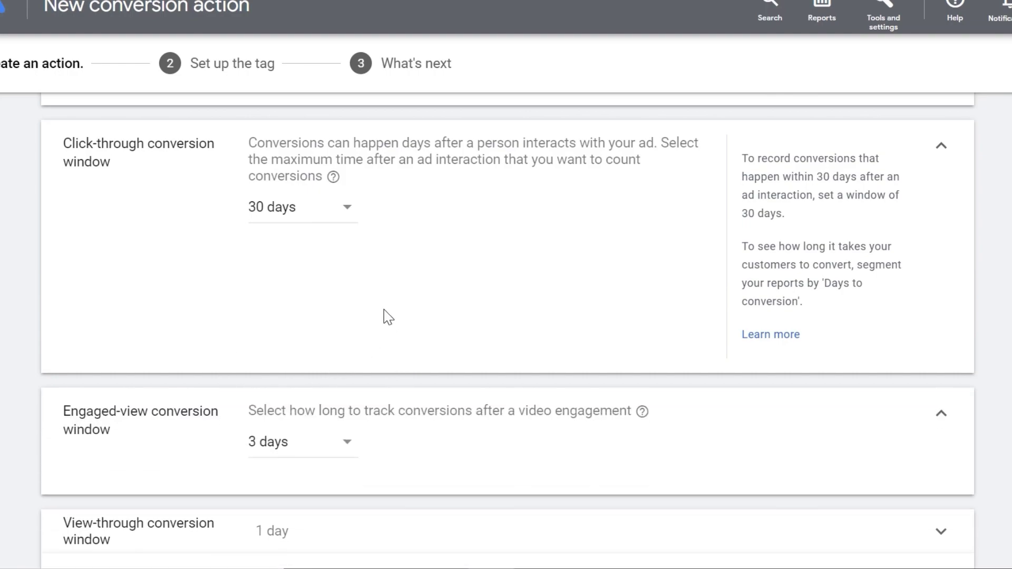
scroll(384, 317, "down", 2)
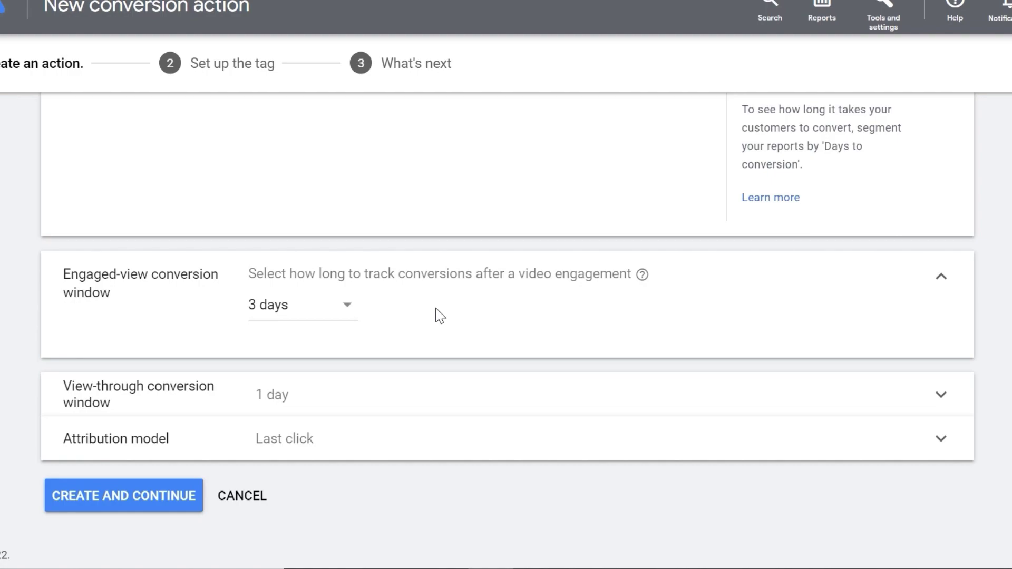
left_click(350, 408)
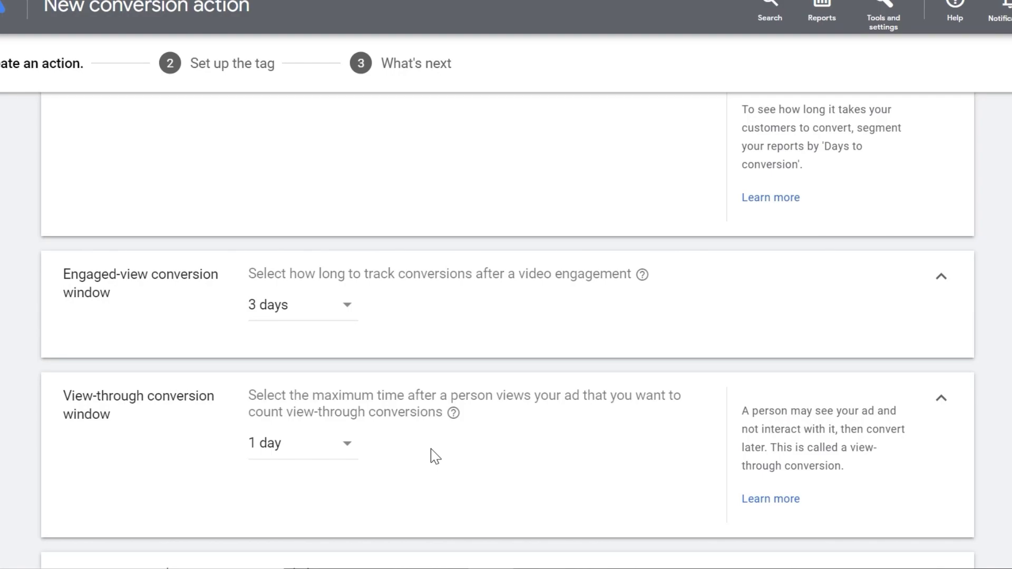
scroll(352, 371, "down", 2)
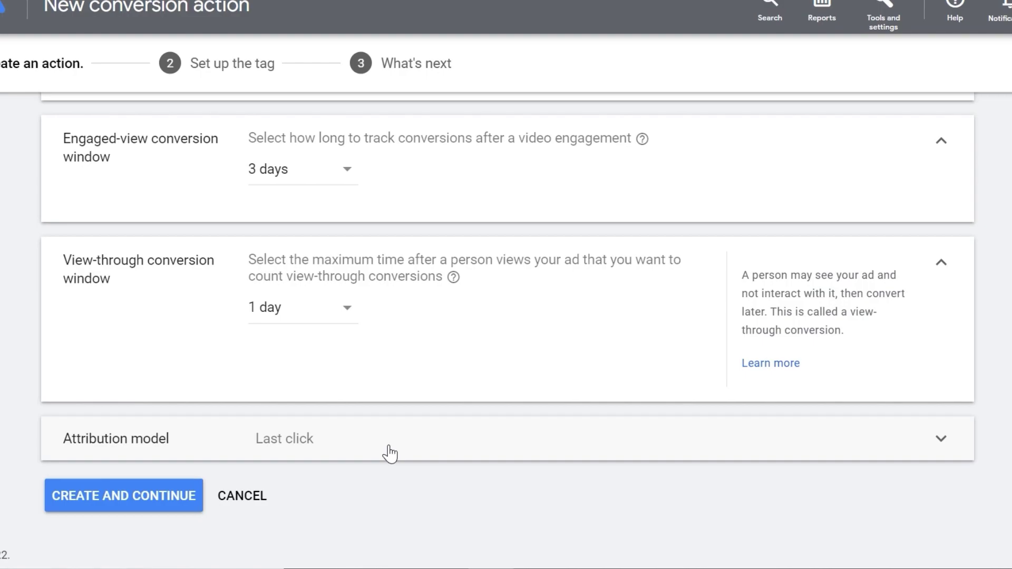
left_click(389, 452)
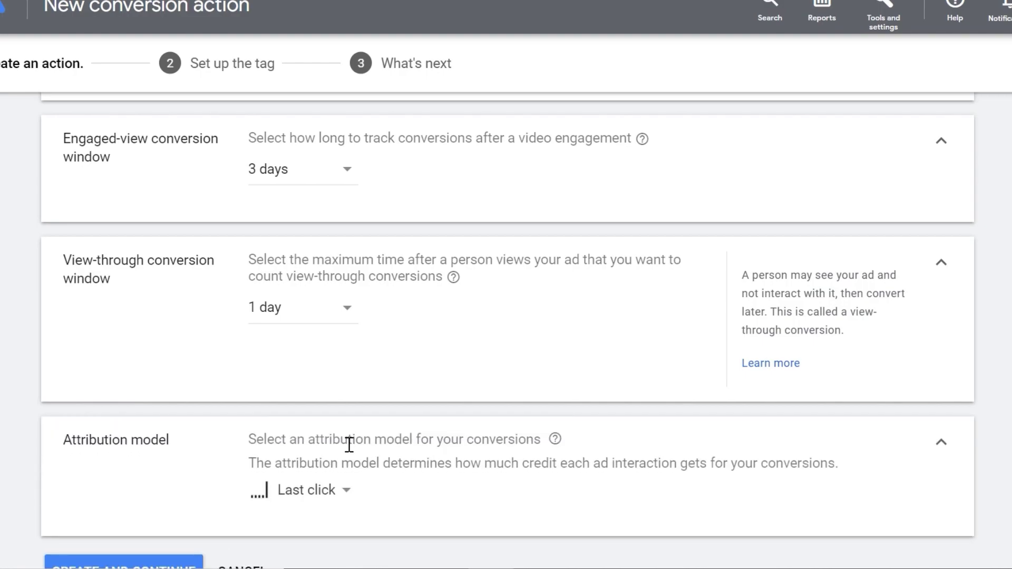
scroll(395, 427, "down", 2)
left_click(347, 411)
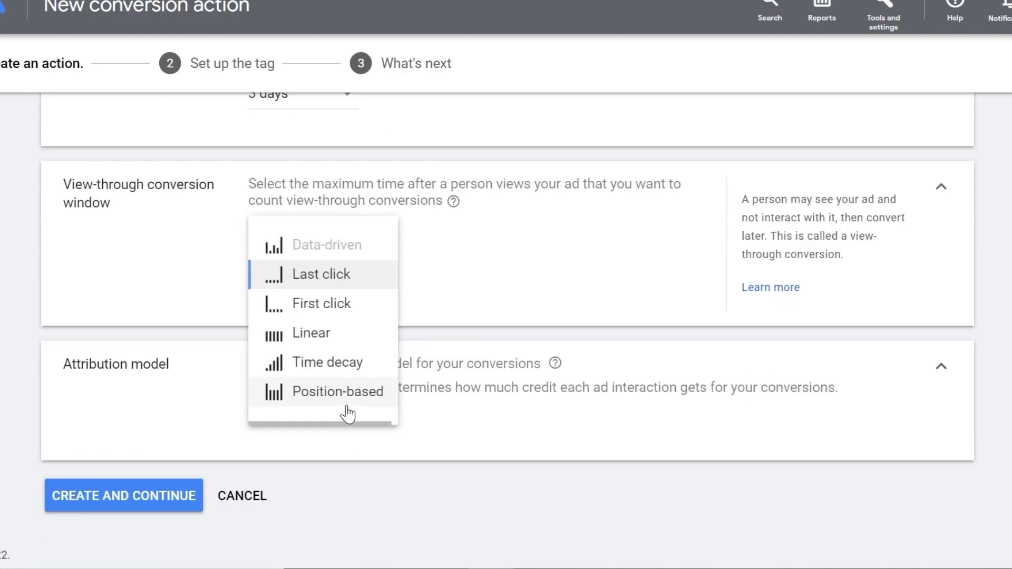
mouse_move(337, 392)
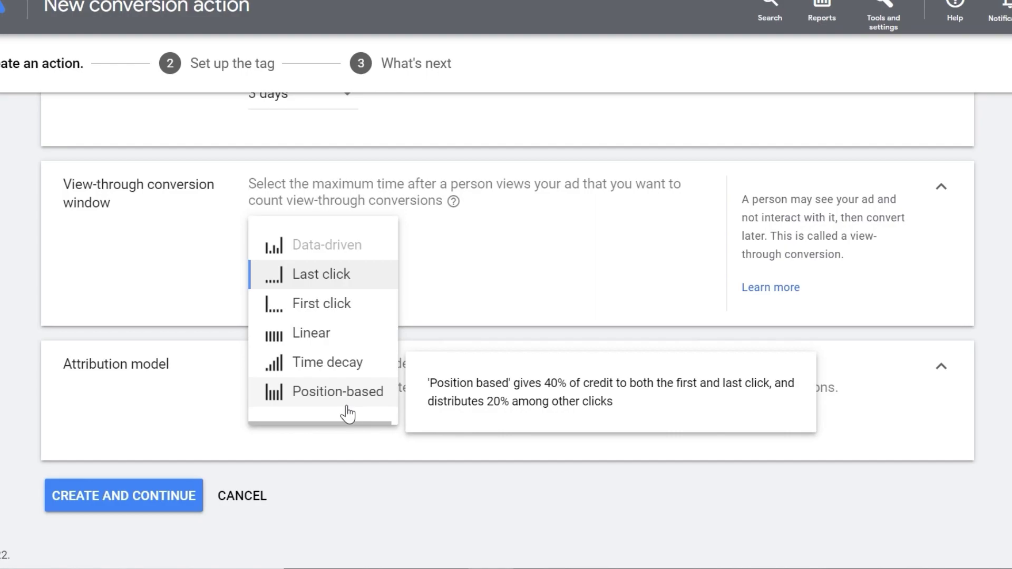
- Create the conversion action, choose Google Tag Manager installation and select its Conversion ID
left_click(121, 501)
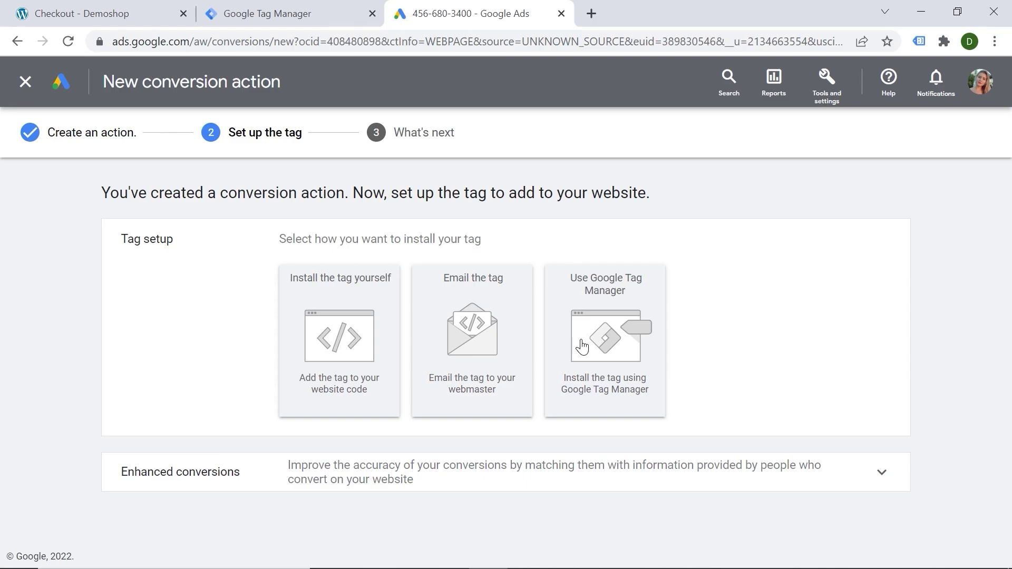
left_click(581, 345)
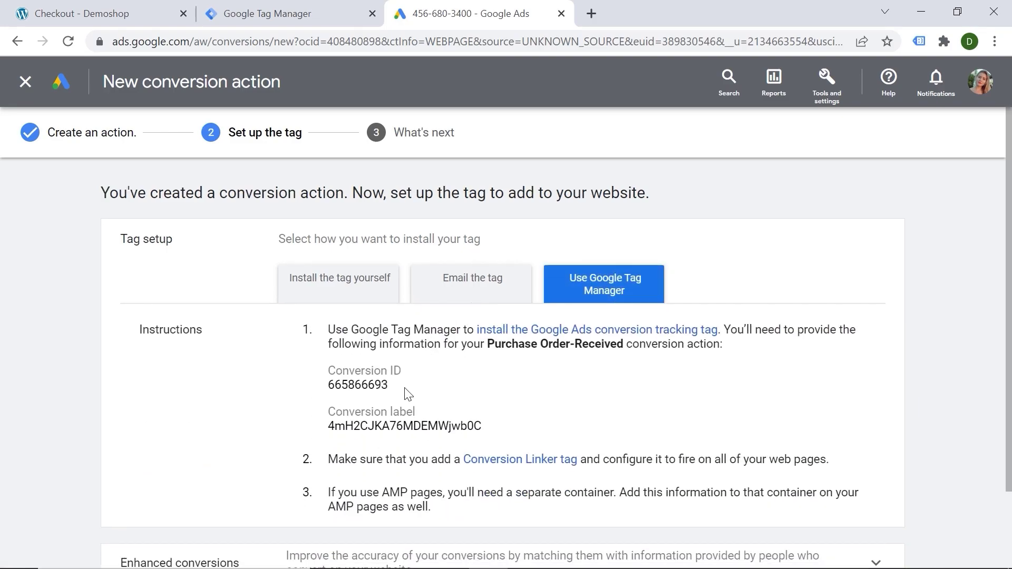
left_click_drag(389, 384, 336, 384)
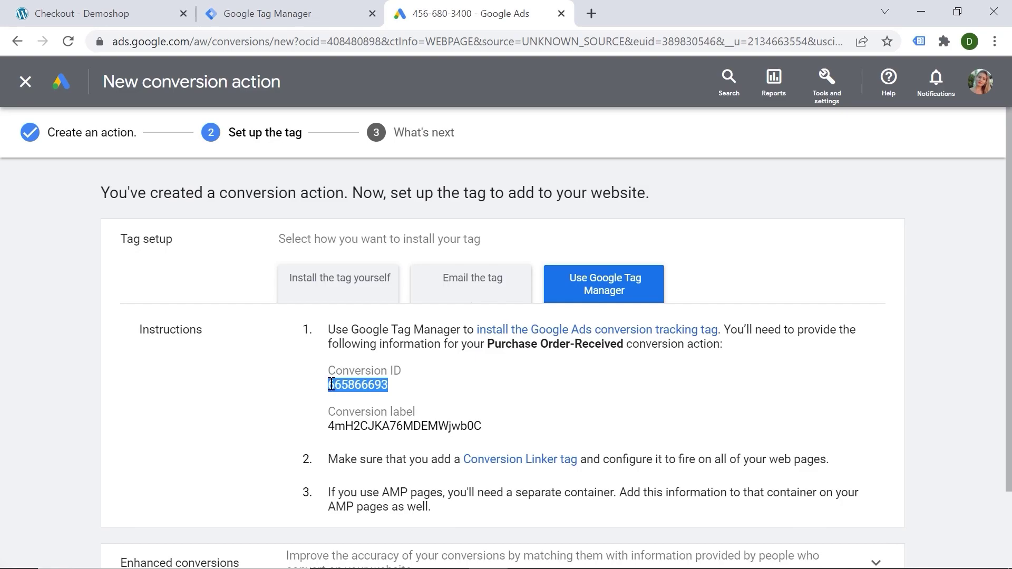
- Create a new Google Ads Conversion Tracking tag carrying Conversion ID 665866693
left_click(279, 20)
left_click(82, 291)
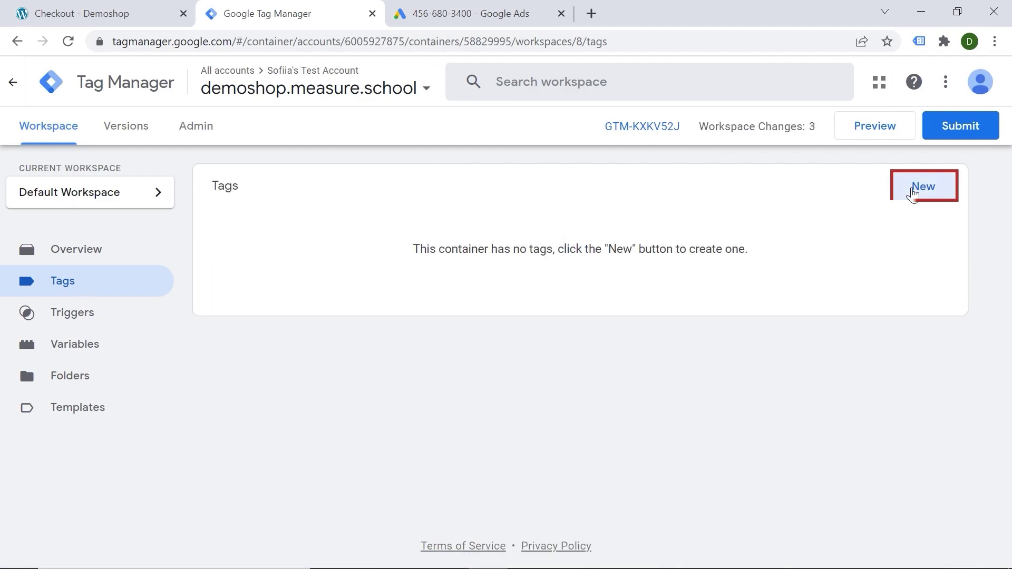
left_click(914, 189)
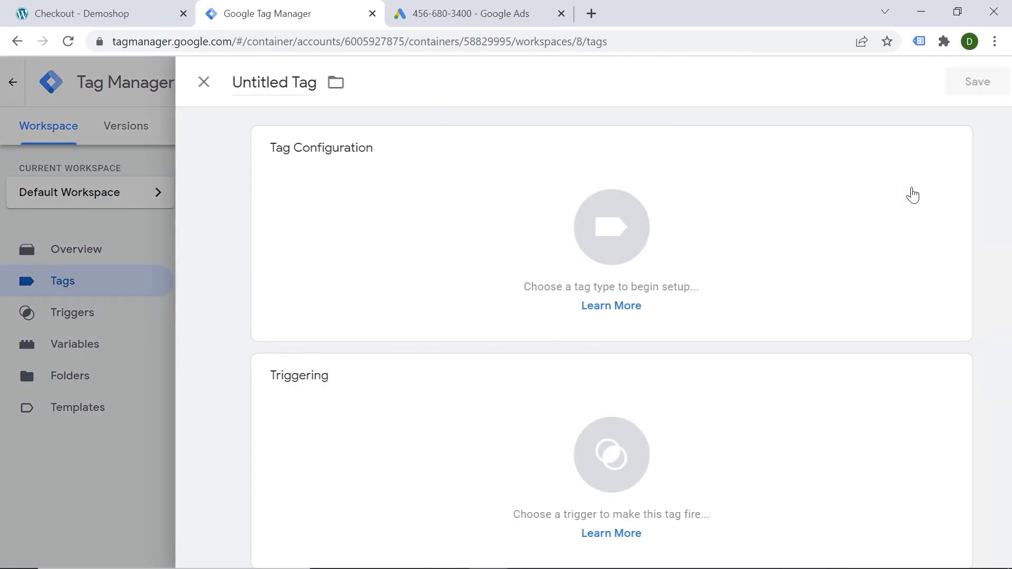
left_click(605, 206)
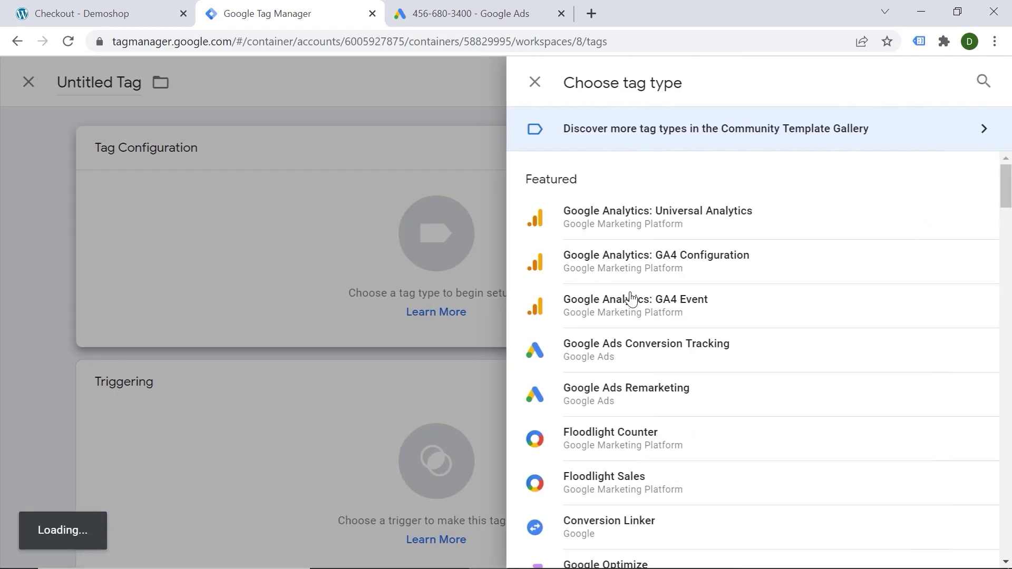
left_click(606, 338)
left_click(280, 338)
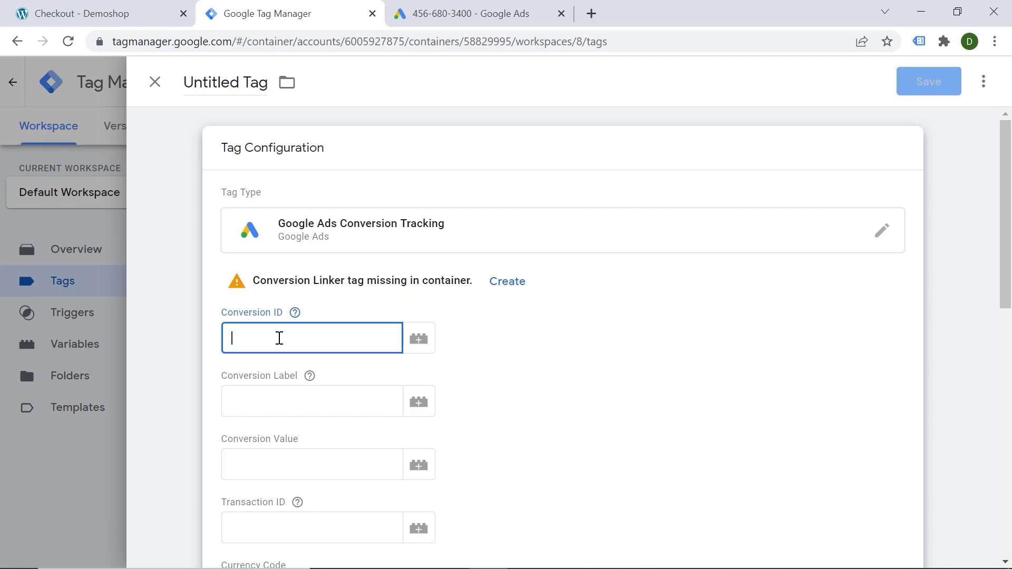
type("665866693")
- Copy Conversion Label 4mH2CJKA76MDEMWjwb0C from Google Ads into the tag
left_click(468, 16)
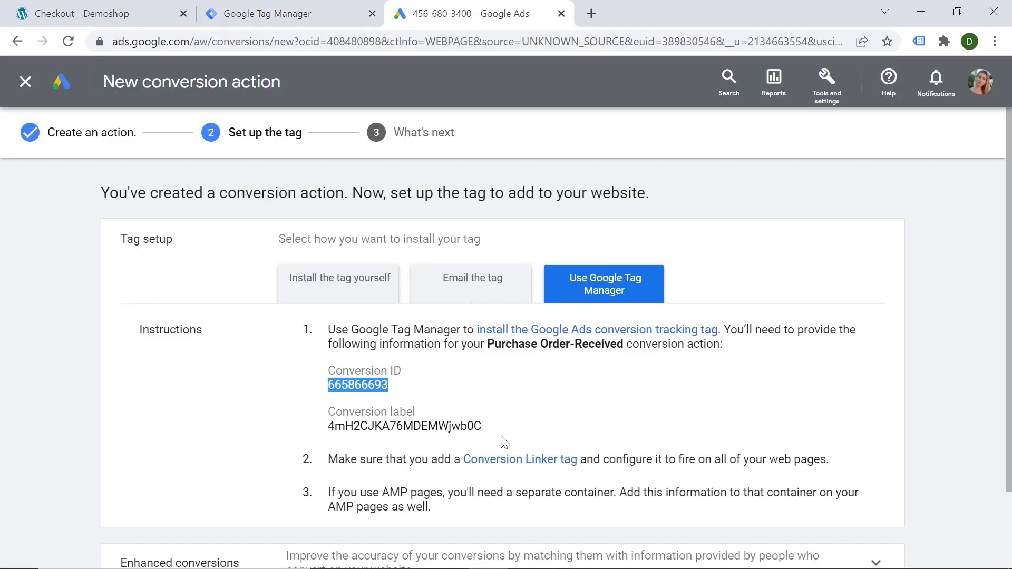
left_click_drag(483, 427, 329, 431)
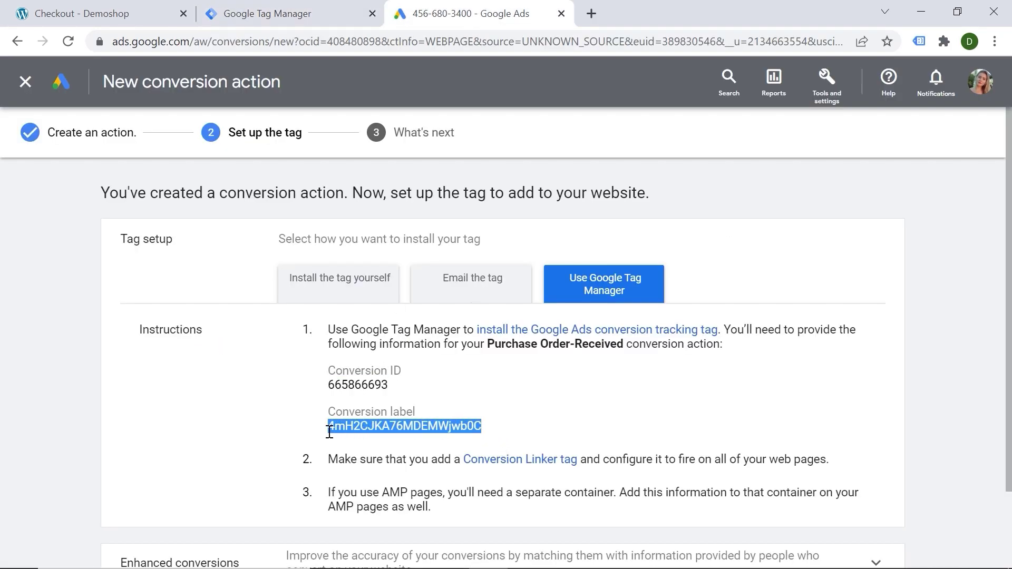
key("ctrl+c")
left_click(269, 14)
left_click(280, 407)
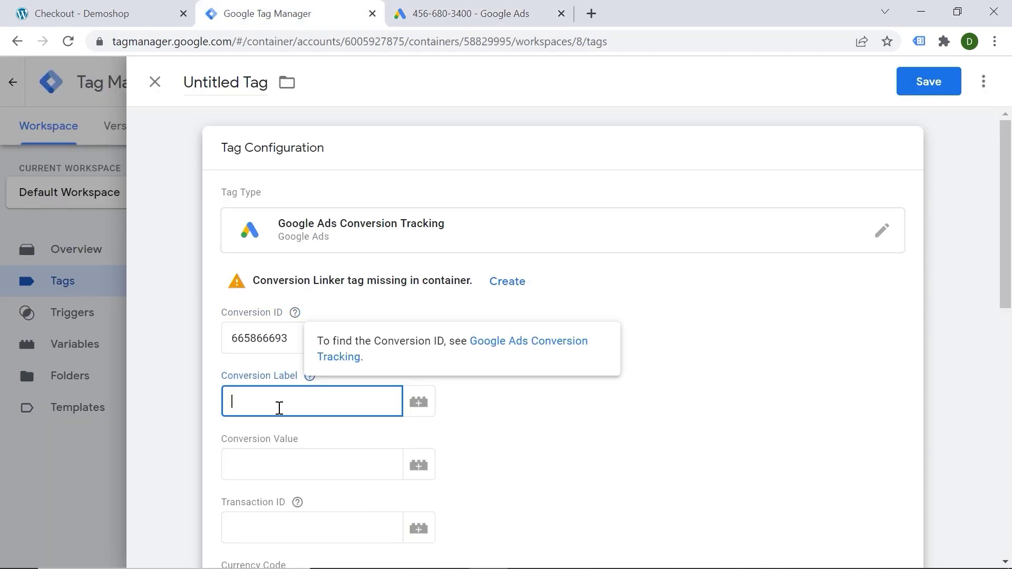
key("ctrl+v")
scroll(423, 476, "down", 1)
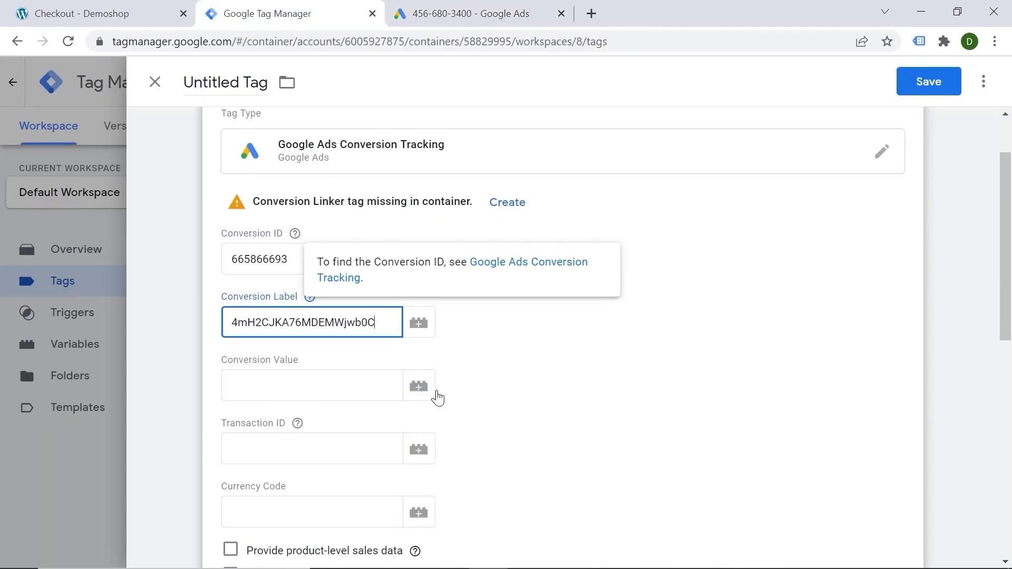
scroll(558, 414, "up", 1)
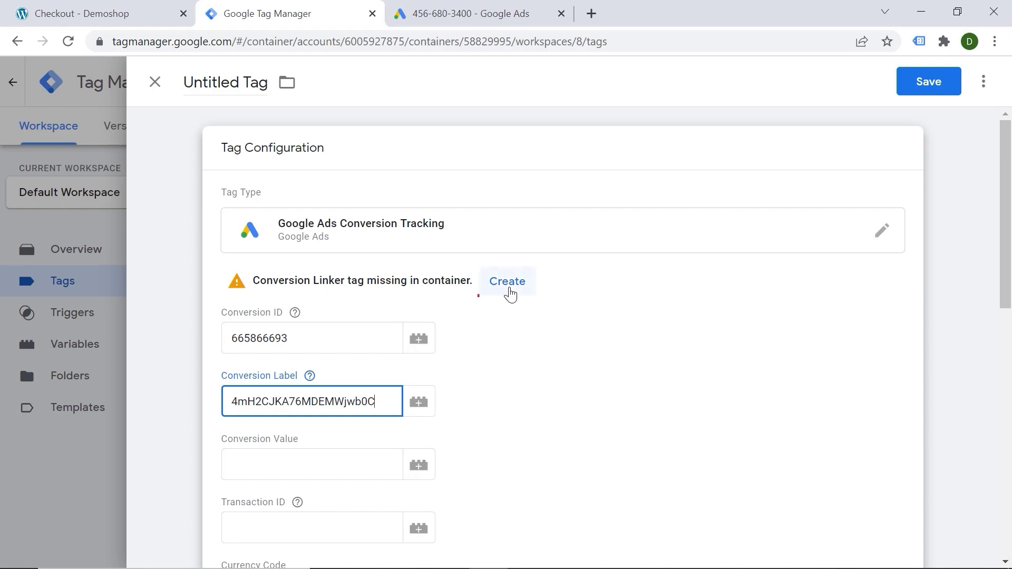
- Create and save the missing Conversion Linker tag, keeping the name Conversion Linker
left_click(509, 289)
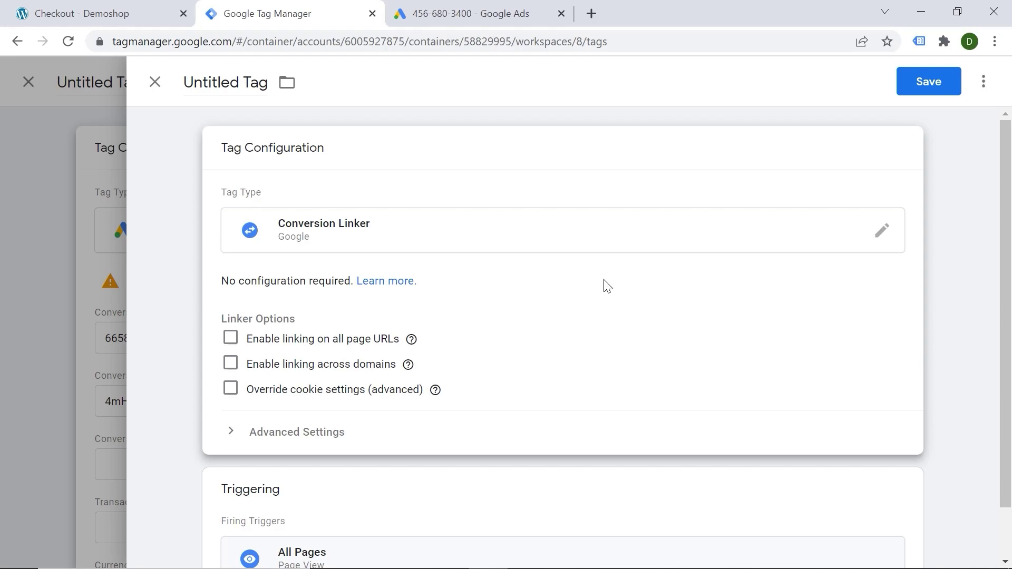
left_click(927, 85)
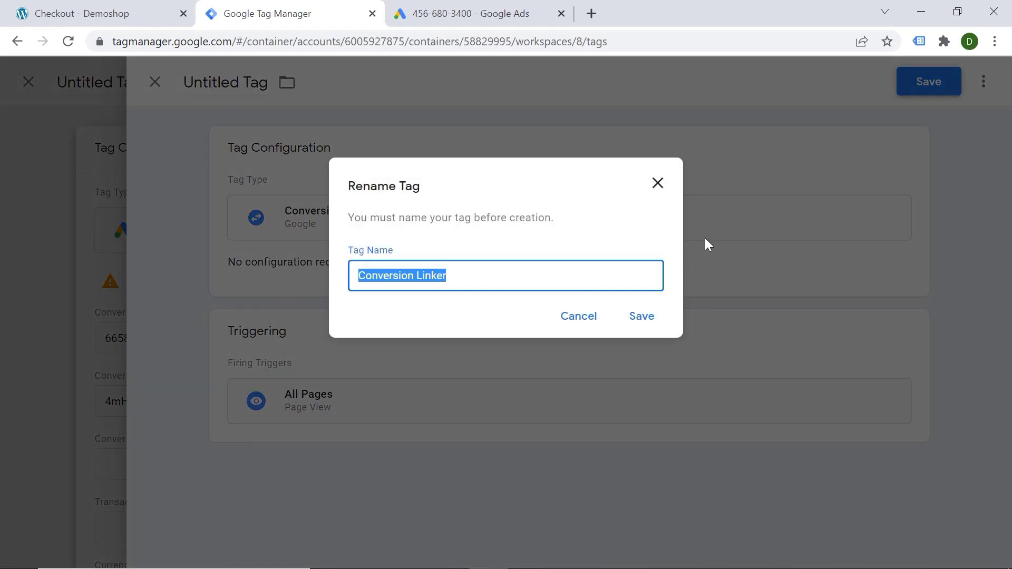
left_click(642, 318)
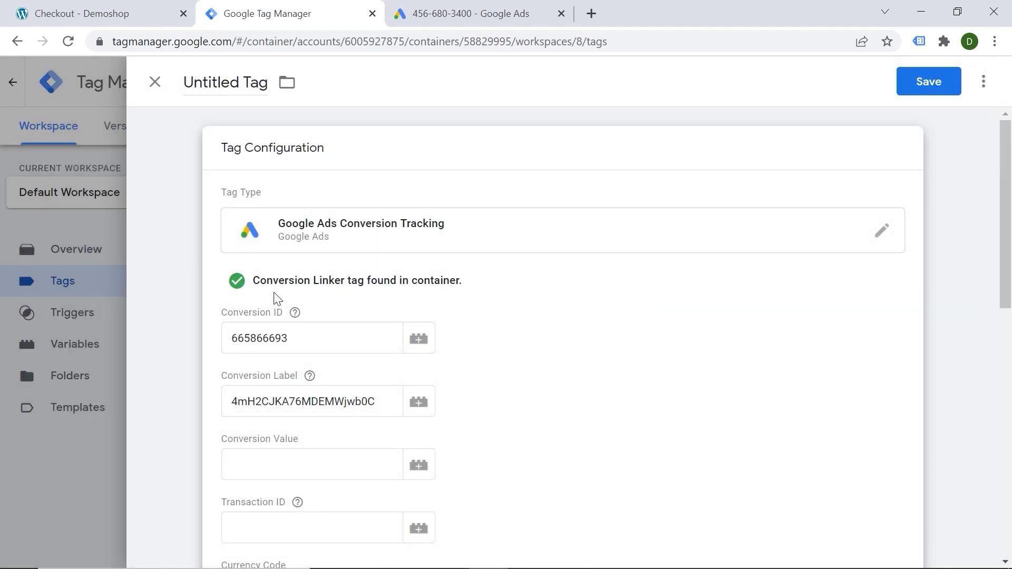
scroll(493, 340, "down", 4)
scroll(462, 271, "down", 3)
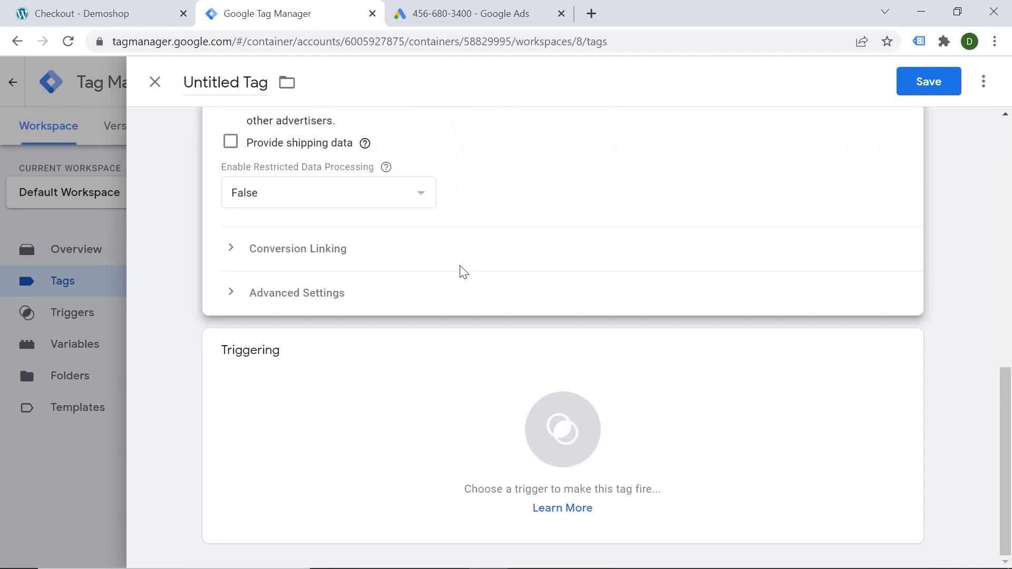
- Start a new Page View trigger for the Ads tag, limited to some page views
left_click(515, 429)
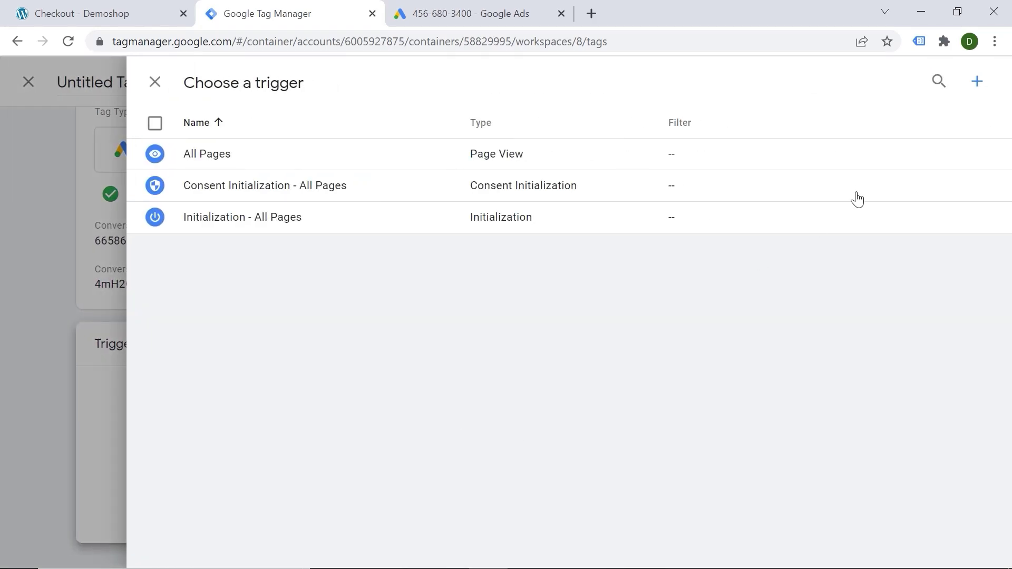
left_click(977, 82)
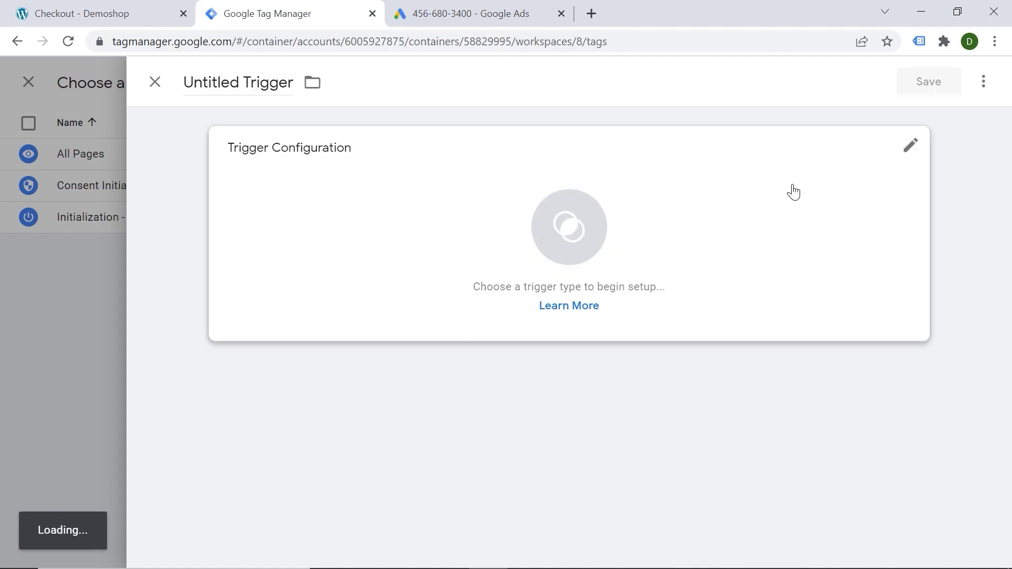
left_click(711, 232)
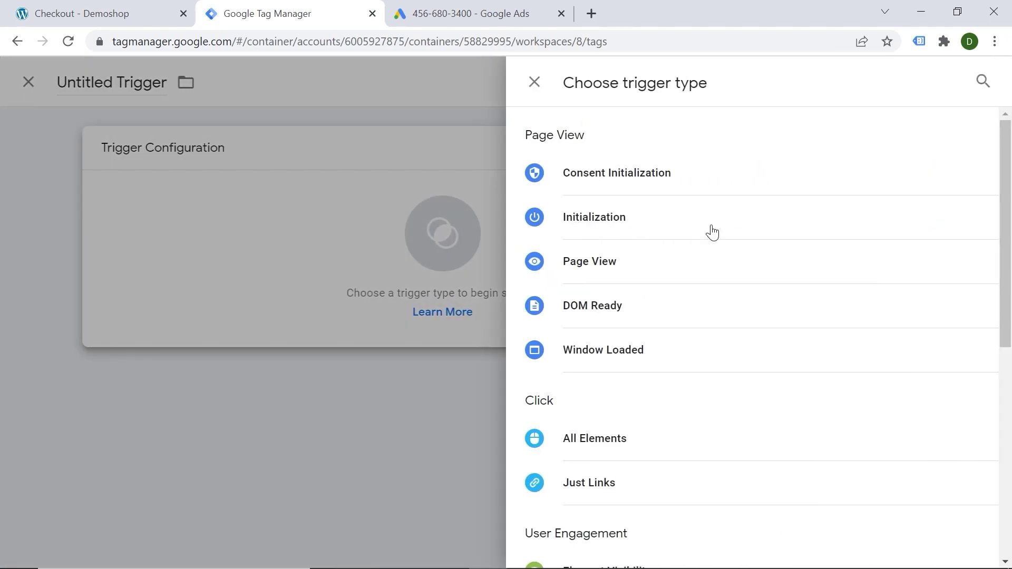
left_click(597, 269)
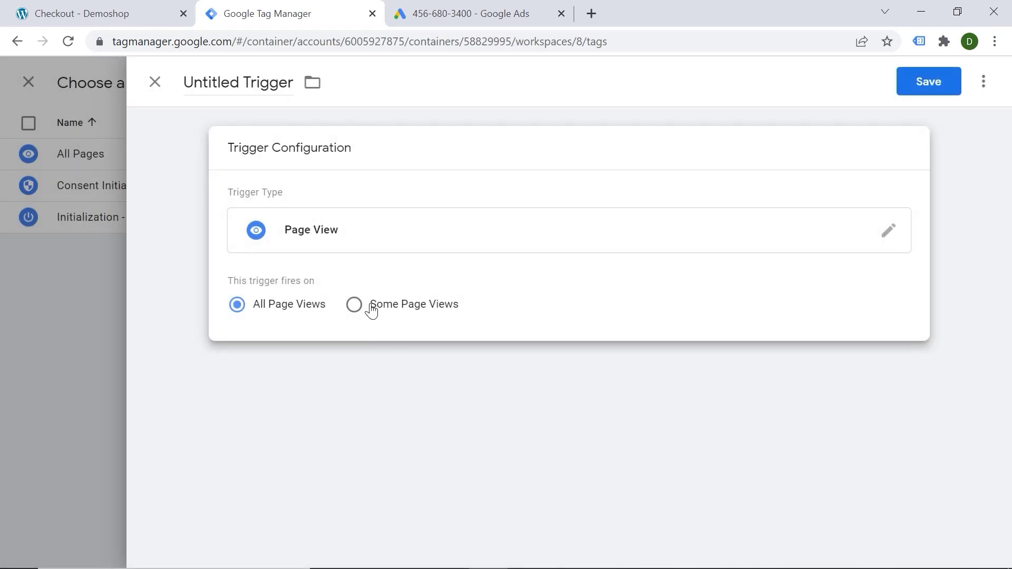
left_click(371, 310)
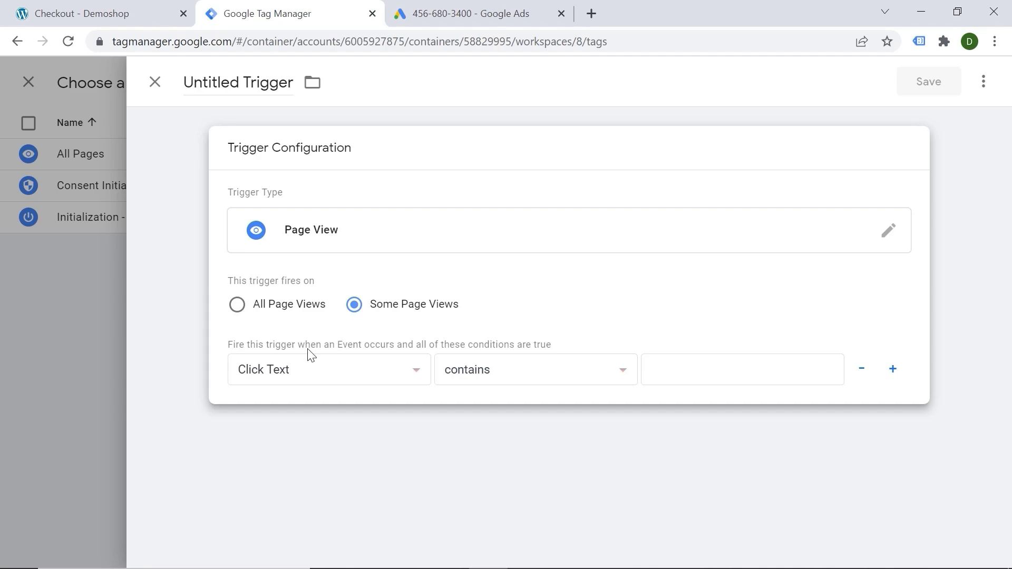
- Set the condition Page URL contains order-received and rename the trigger 'TY Page'
left_click(313, 369)
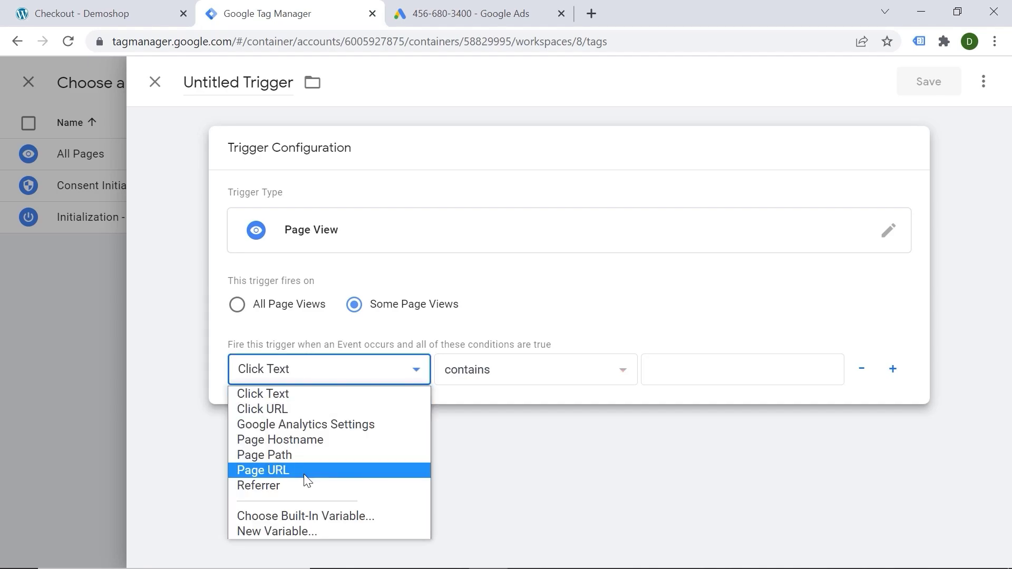
left_click(304, 471)
left_click(146, 16)
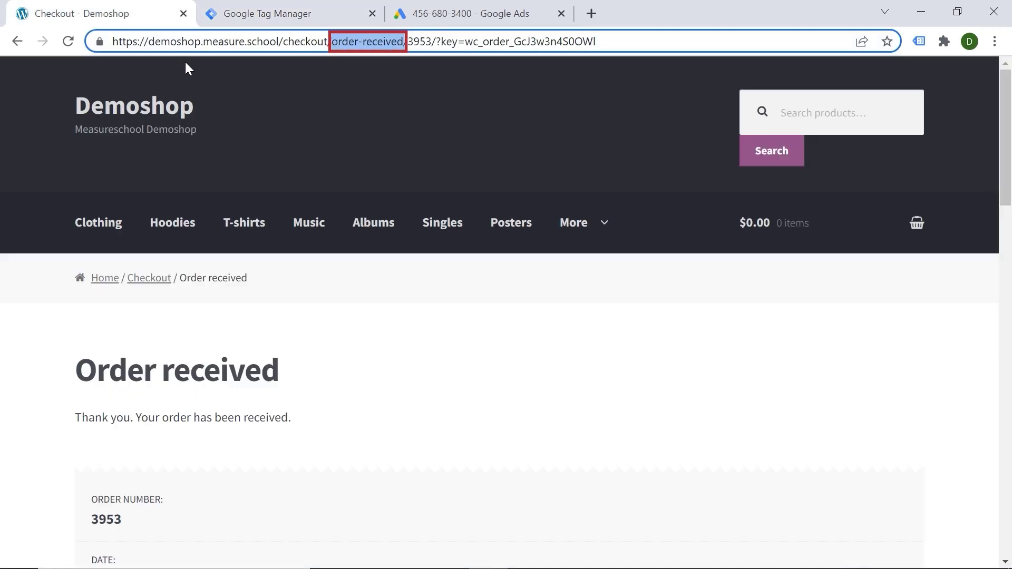
left_click(343, 11)
left_click(700, 377)
type("order-received")
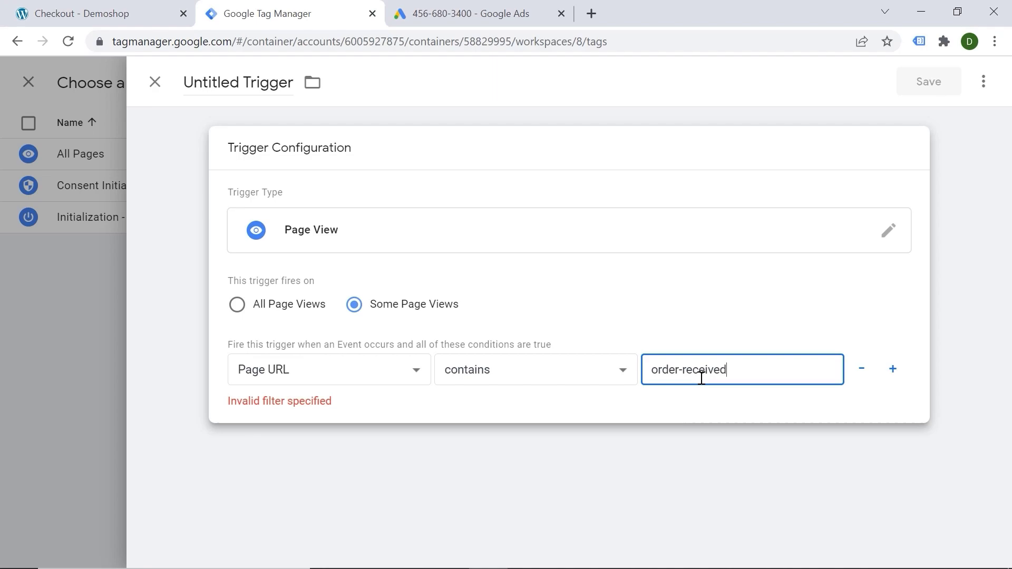
left_click(270, 82)
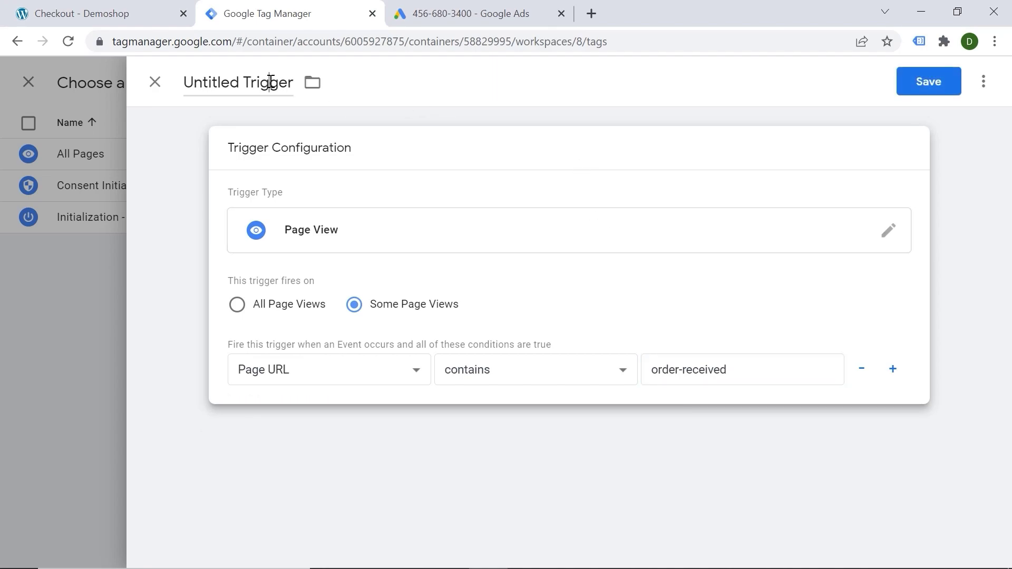
triple_click(269, 81)
type("TY")
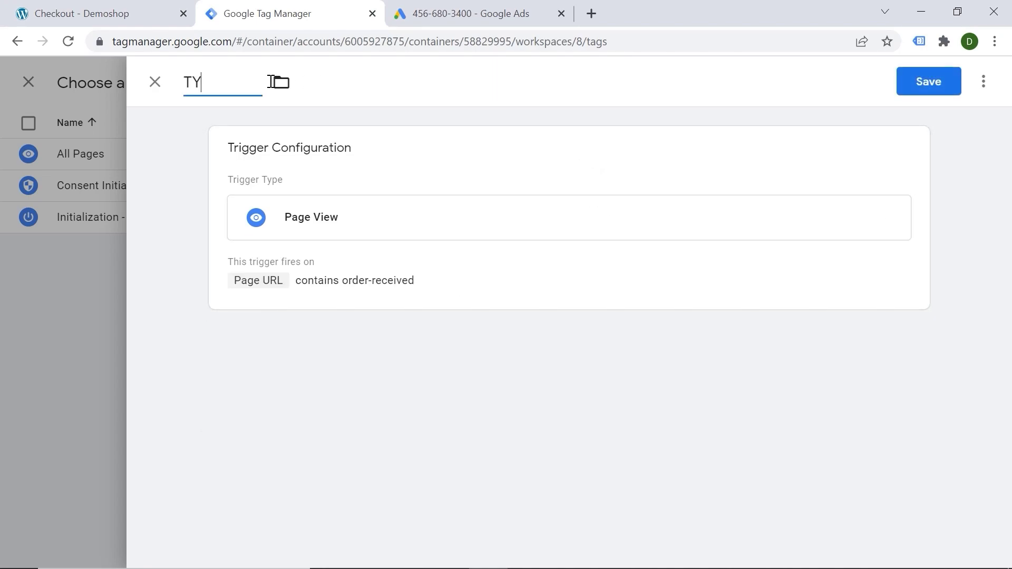
type(" Page")
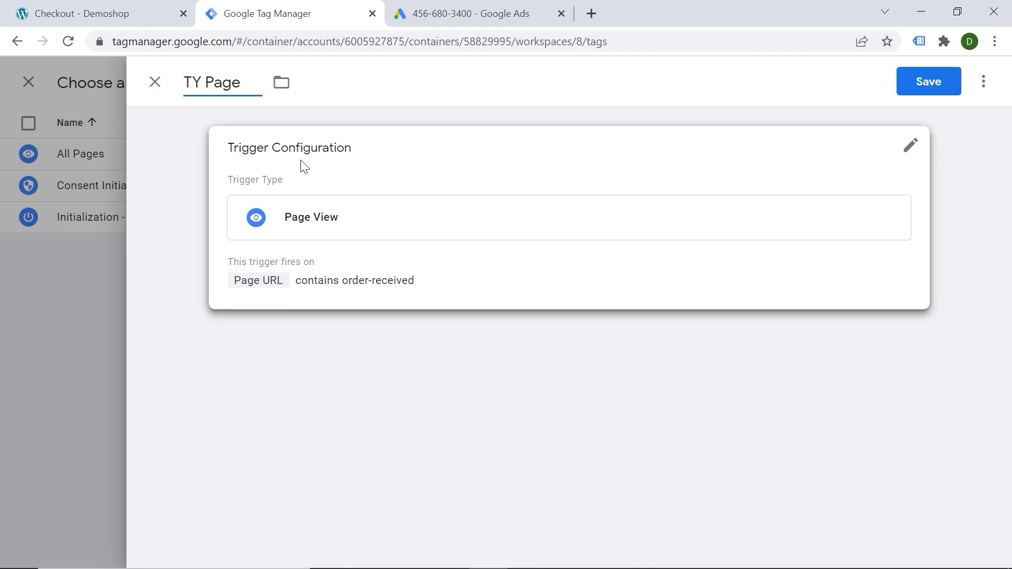
- Save the TY Page trigger and save the conversion tag as 'AW Purchase'
left_click(928, 91)
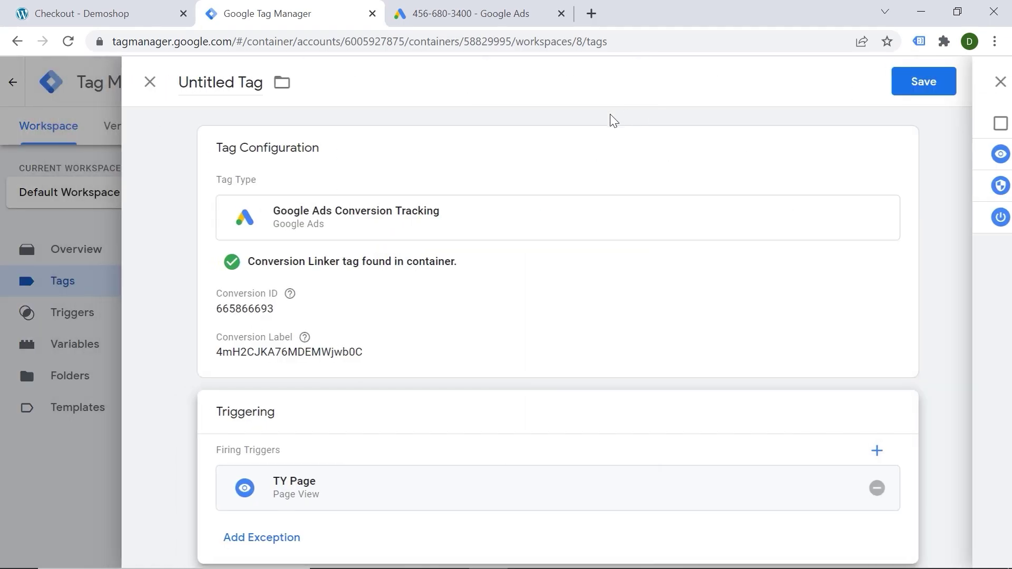
left_click(242, 82)
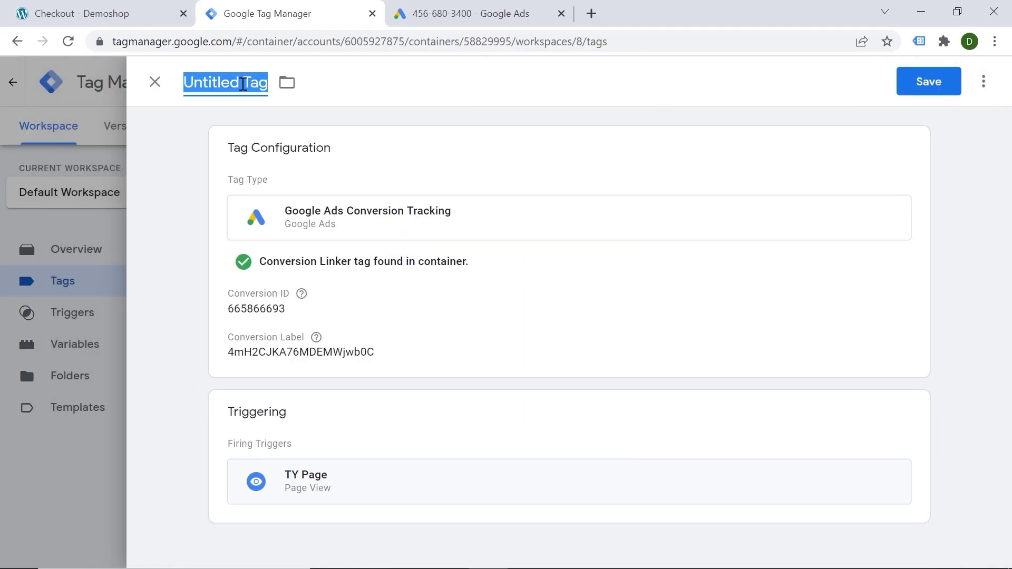
type("AW Pur")
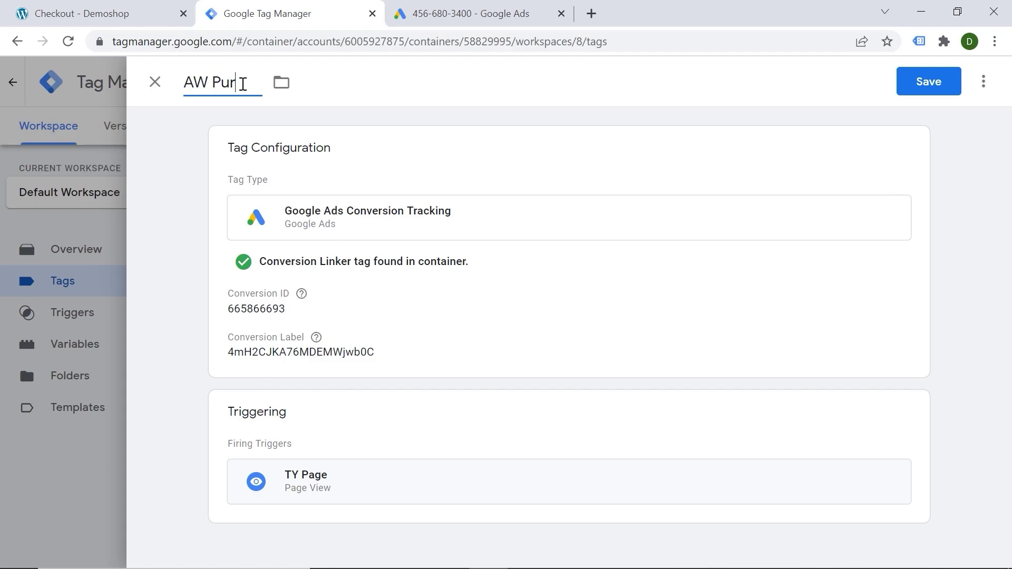
type("chase")
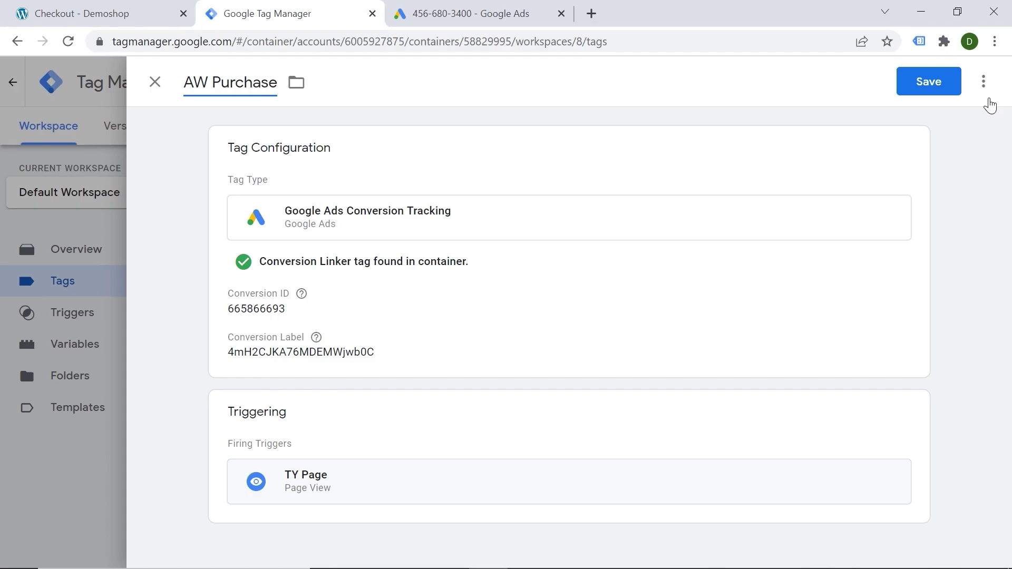
left_click(937, 93)
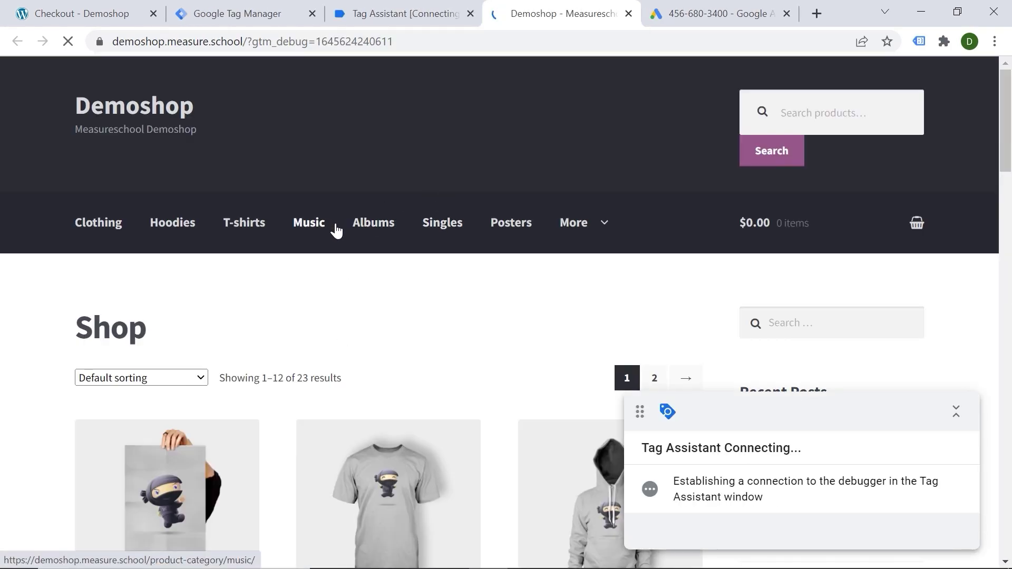
scroll(324, 203, "down", 2)
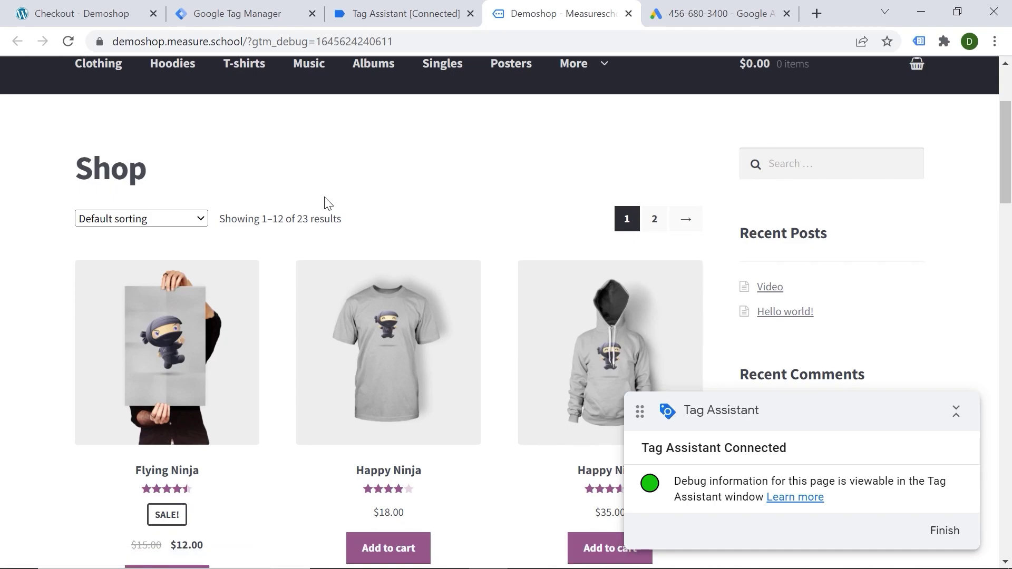
scroll(324, 203, "down", 1)
- Buy the Flying Ninja product and place the test order to reach the Order received page
left_click(166, 501)
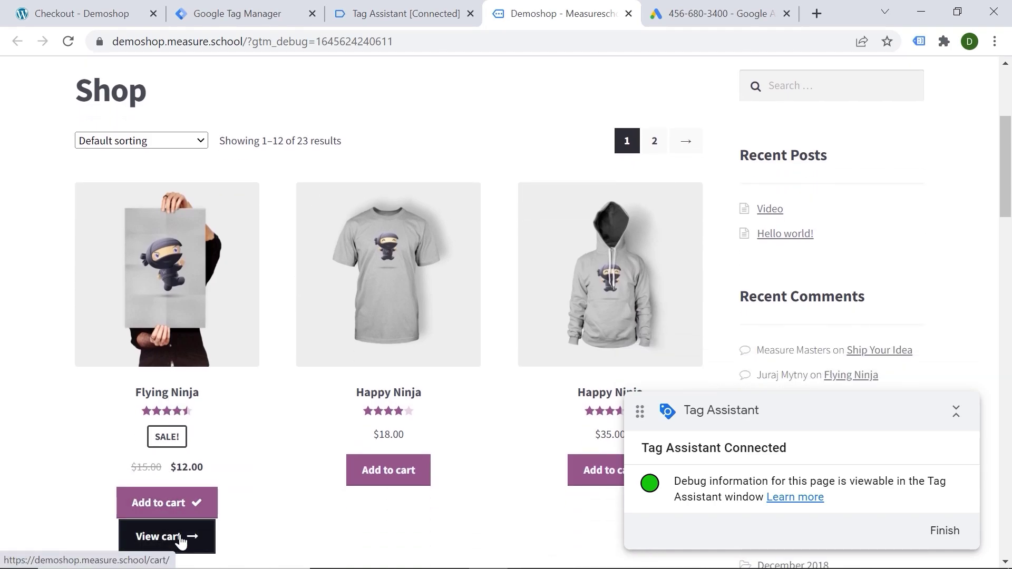
left_click(182, 536)
scroll(771, 350, "down", 1)
scroll(575, 492, "down", 3)
scroll(569, 418, "down", 2)
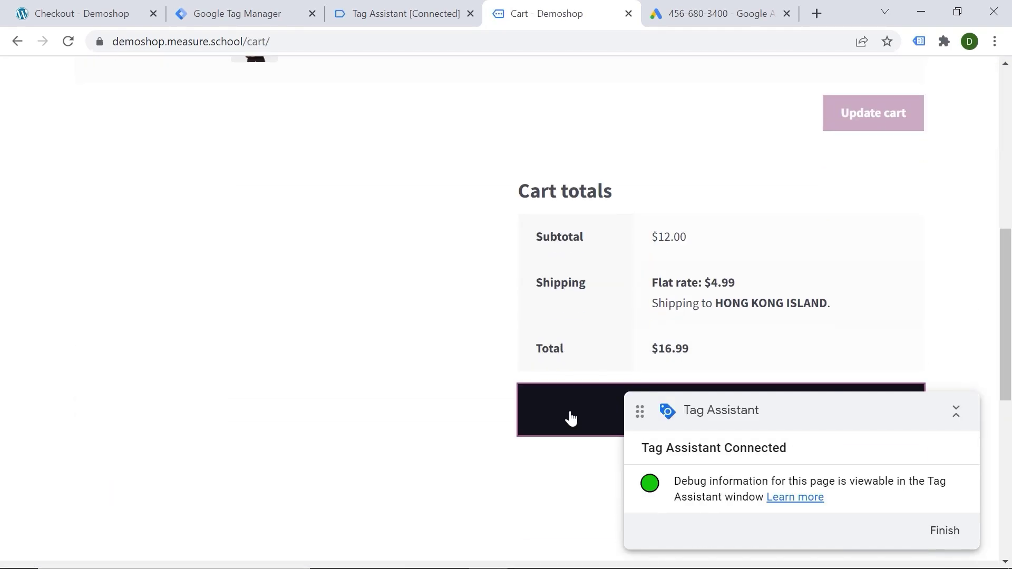
left_click(570, 417)
scroll(521, 333, "down", 10)
scroll(567, 341, "down", 2)
left_click(568, 341)
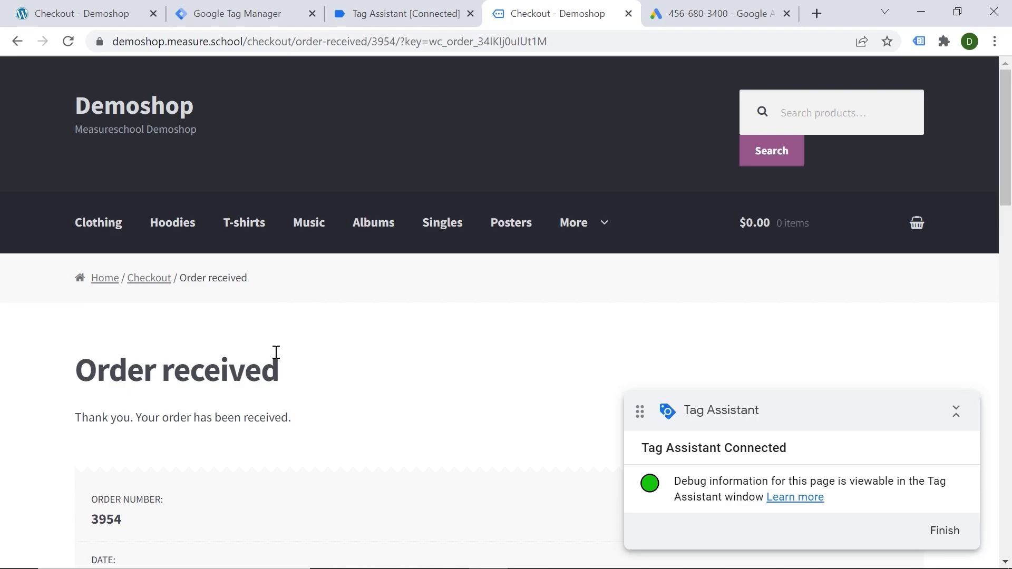
- Check Tags Fired in Tag Assistant for Conversion Linker and AW Purchase, then return to the tags list
left_click(387, 16)
left_click(494, 350)
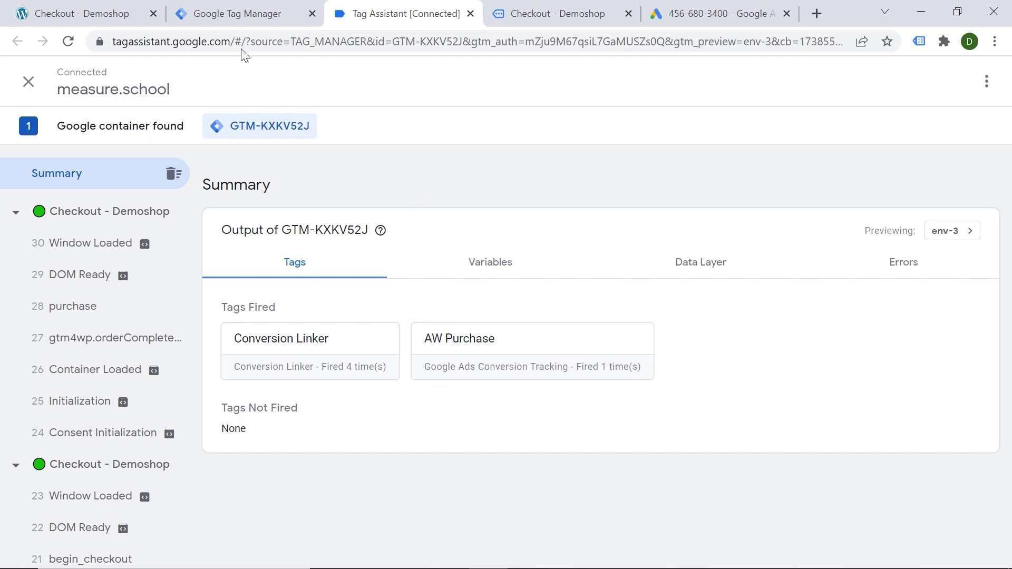
left_click(232, 16)
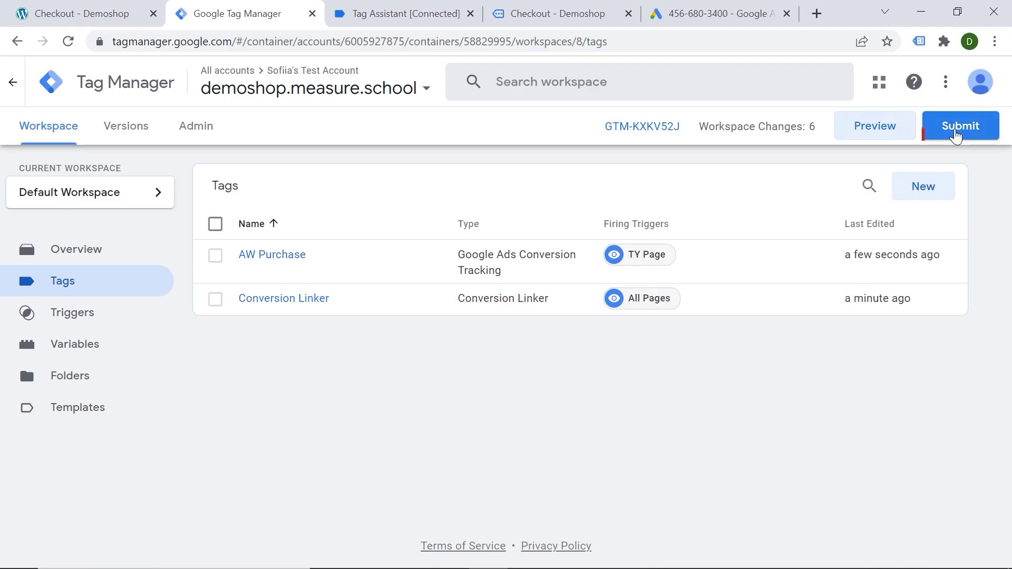
- Submit and publish the workspace as a new version named 'AW Purchase'
left_click(955, 137)
left_click(292, 270)
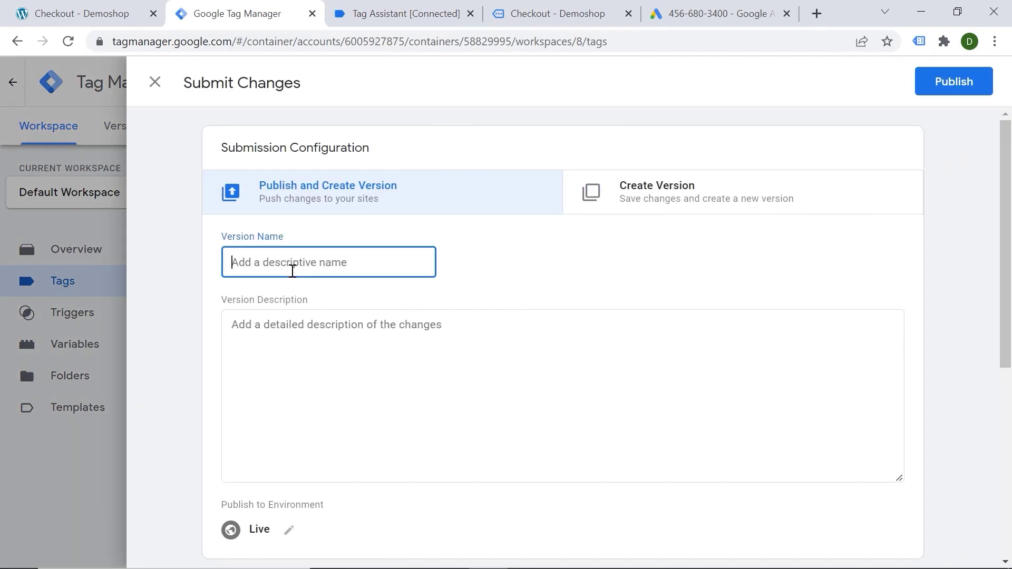
type("AW Purchase")
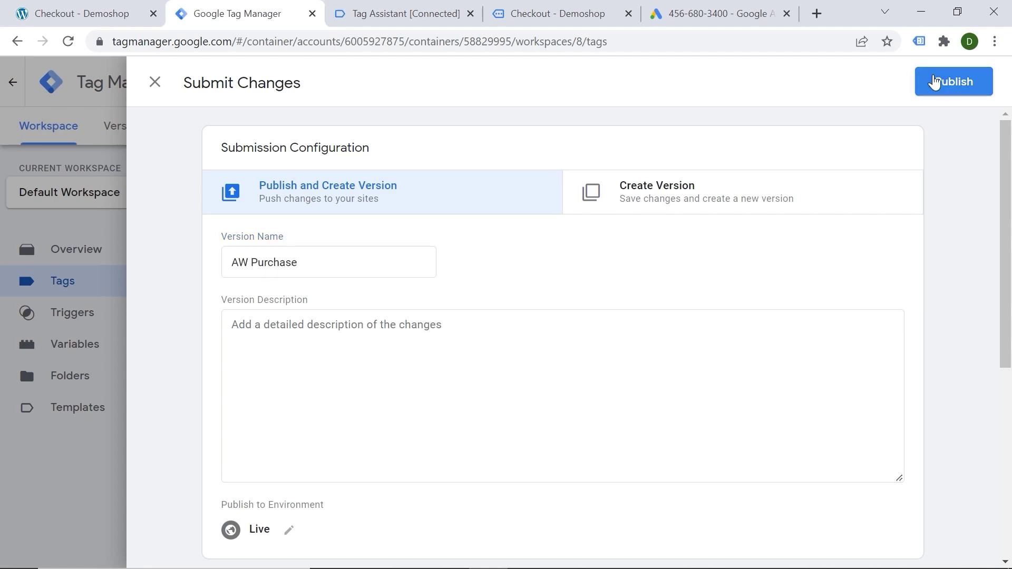
left_click(933, 81)
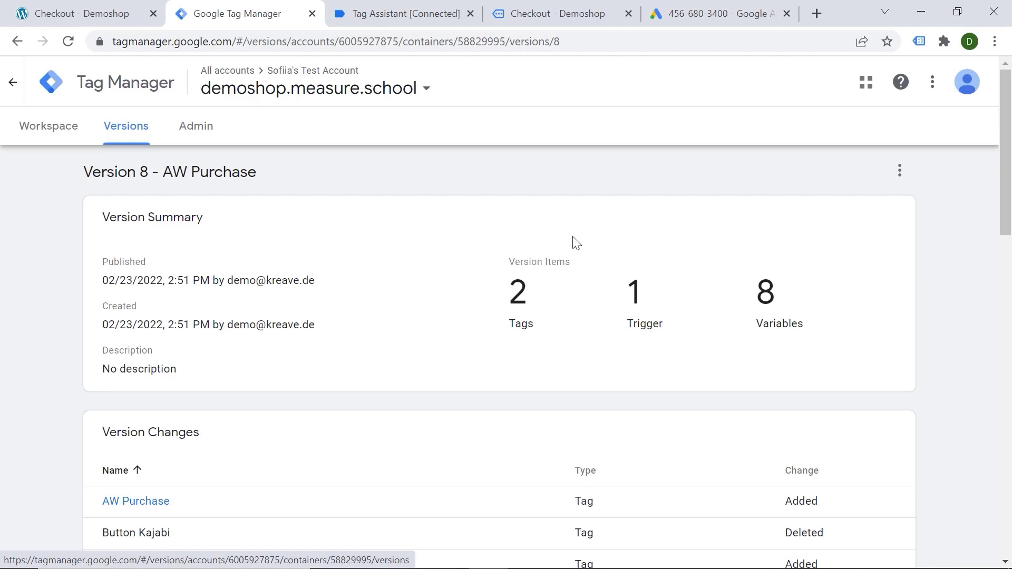
- In Google Ads, navigate Tools and settings > Measurement > Conversions to the summary page
left_click(690, 11)
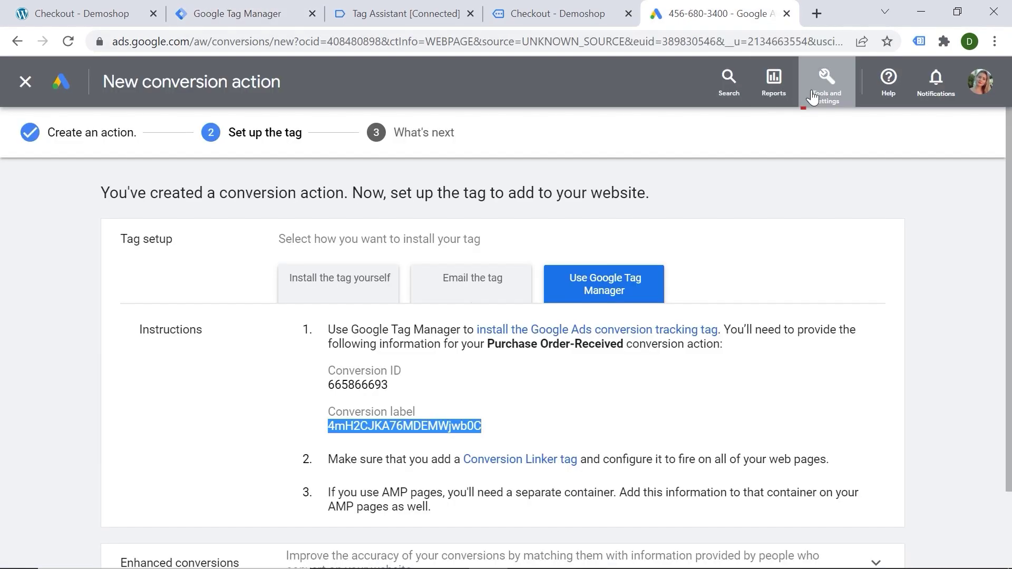
left_click(826, 83)
left_click(761, 210)
left_click(728, 235)
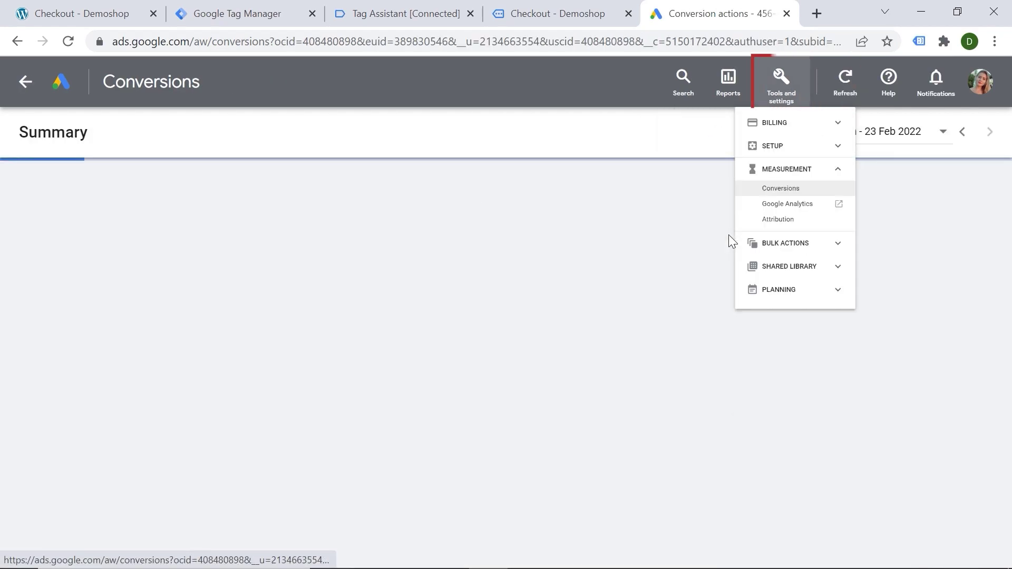